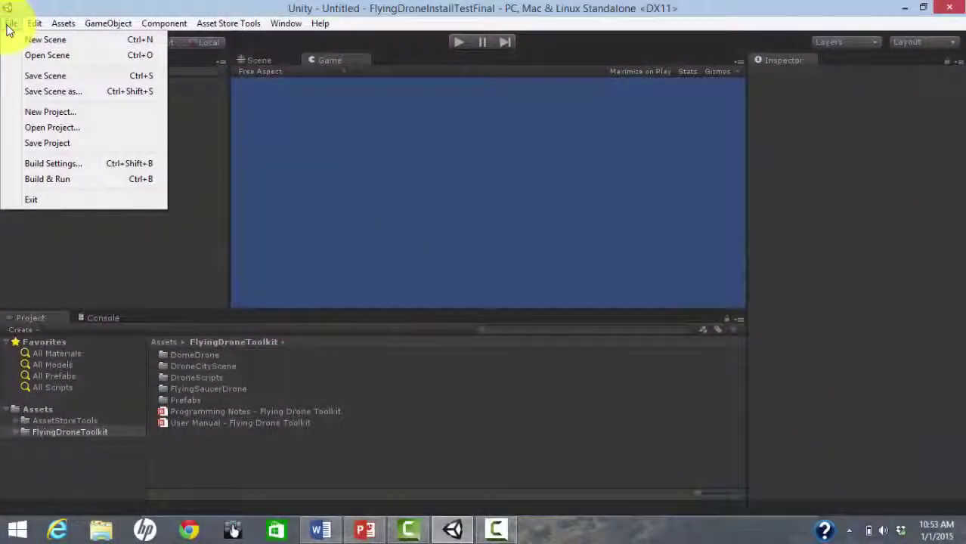
- Create a new Unity project in the Unity Projects/FlyingDroneQuickStart folder
click(26, 111)
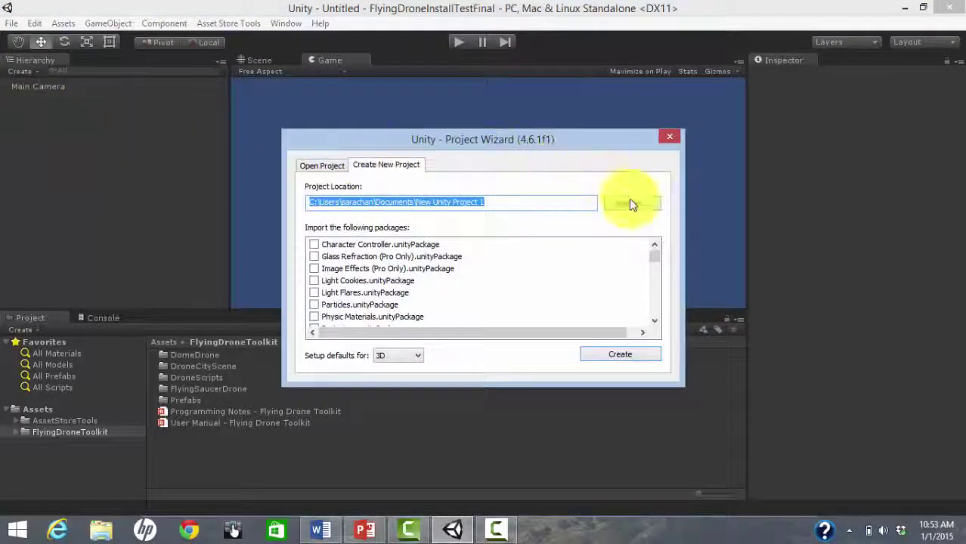
click(631, 204)
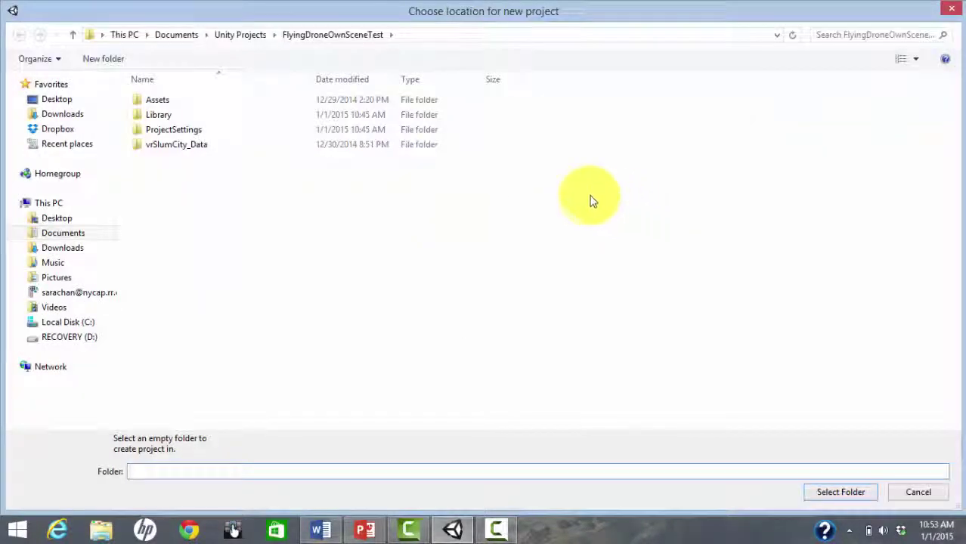
click(235, 35)
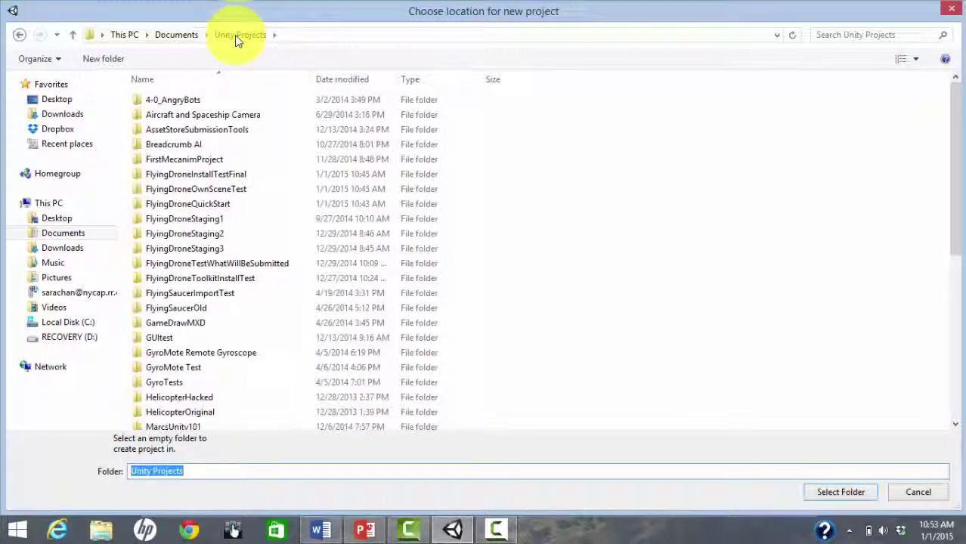
click(209, 204)
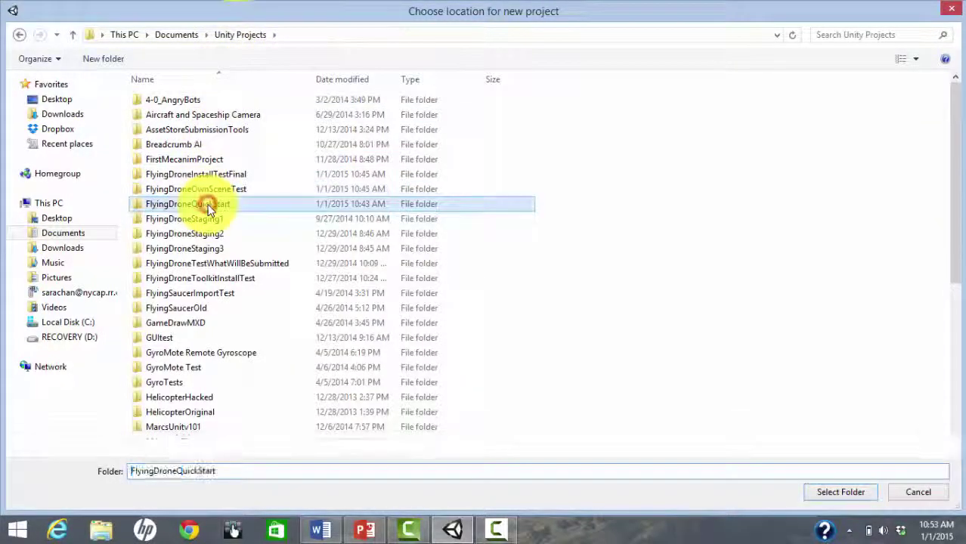
click(848, 493)
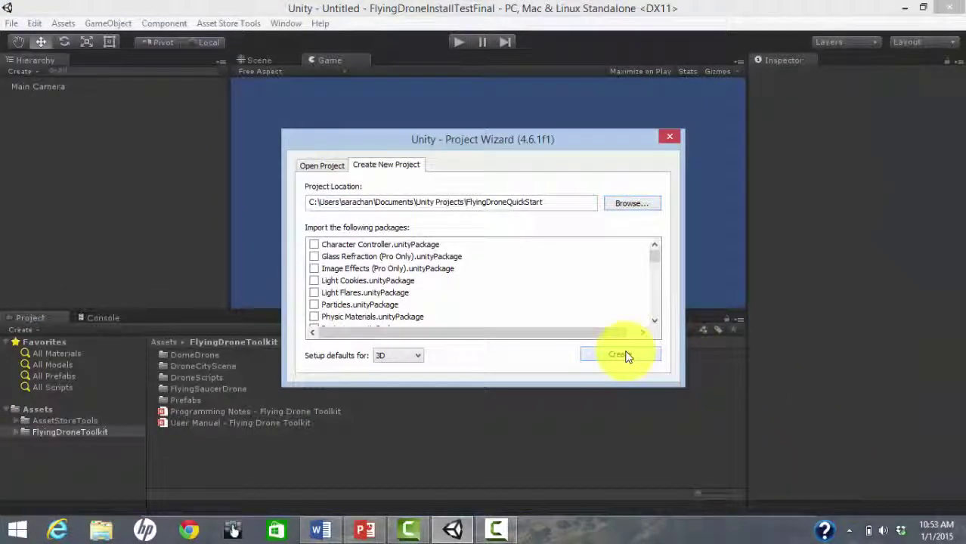
click(624, 354)
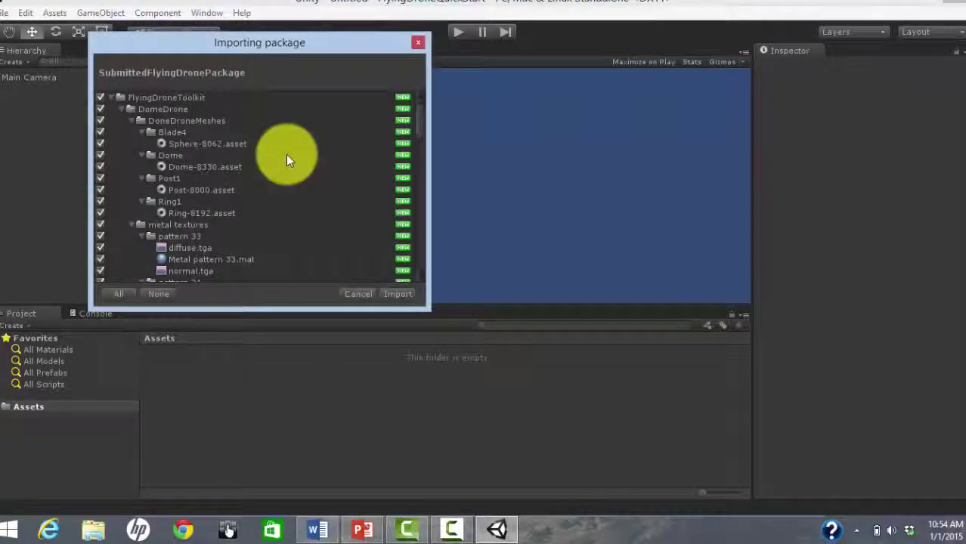
- Import the Flying Drone Toolkit package with every item left checked
drag(424, 124, 438, 274)
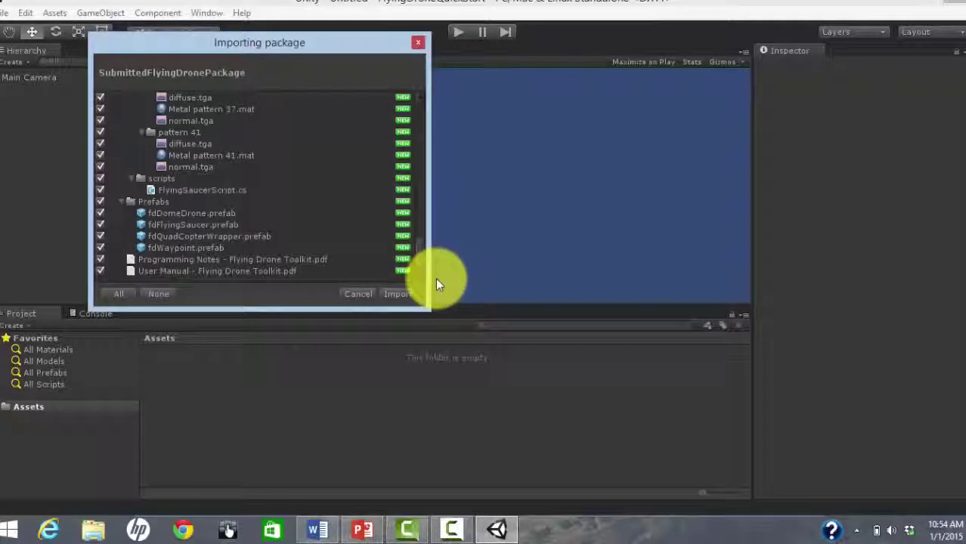
click(396, 294)
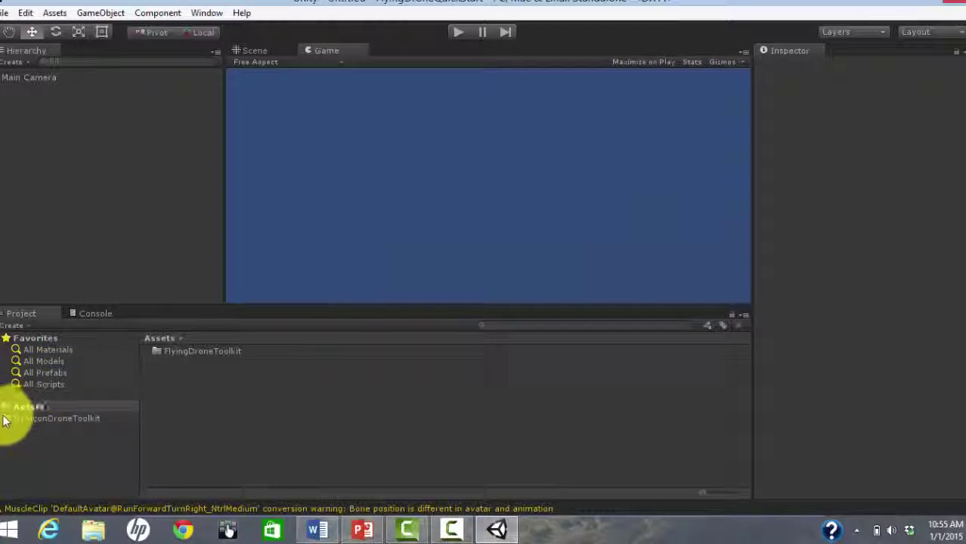
- Open FlyingDroneToolkit/DroneCityScene/DroneCity without saving the untitled scene
click(3, 13)
click(6, 45)
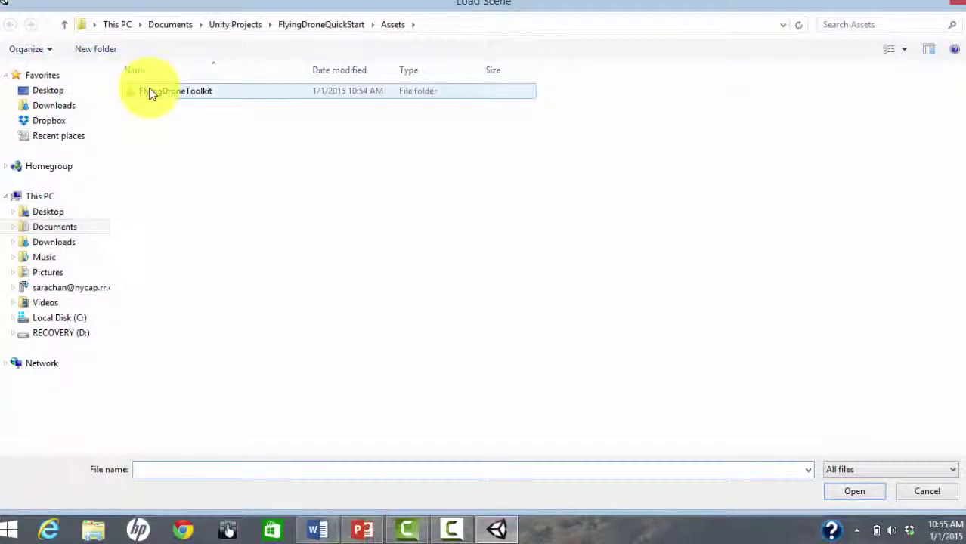
double_click(150, 92)
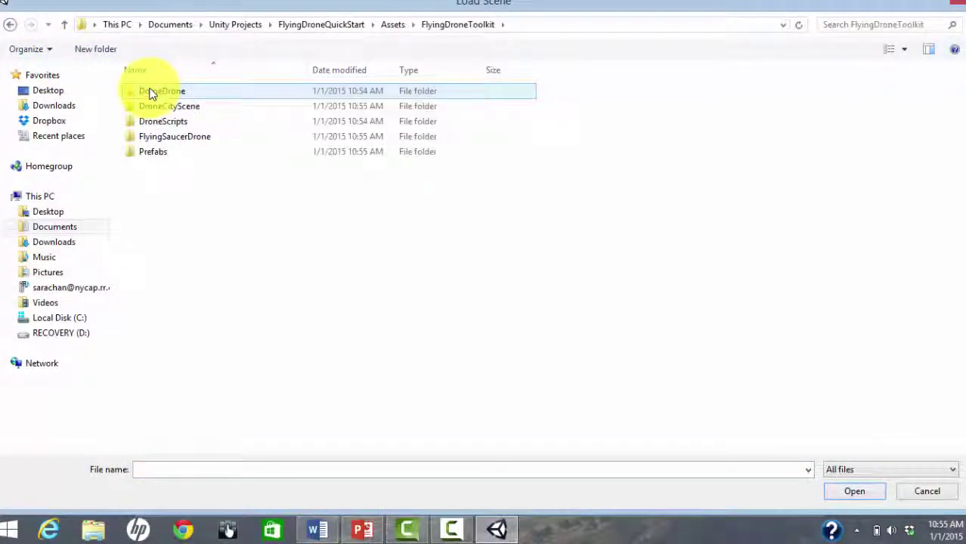
click(142, 107)
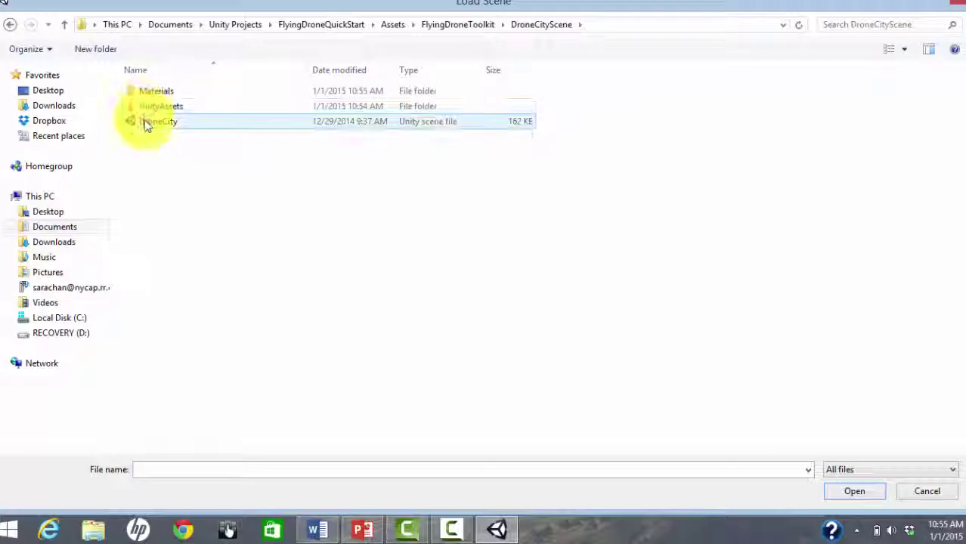
double_click(142, 121)
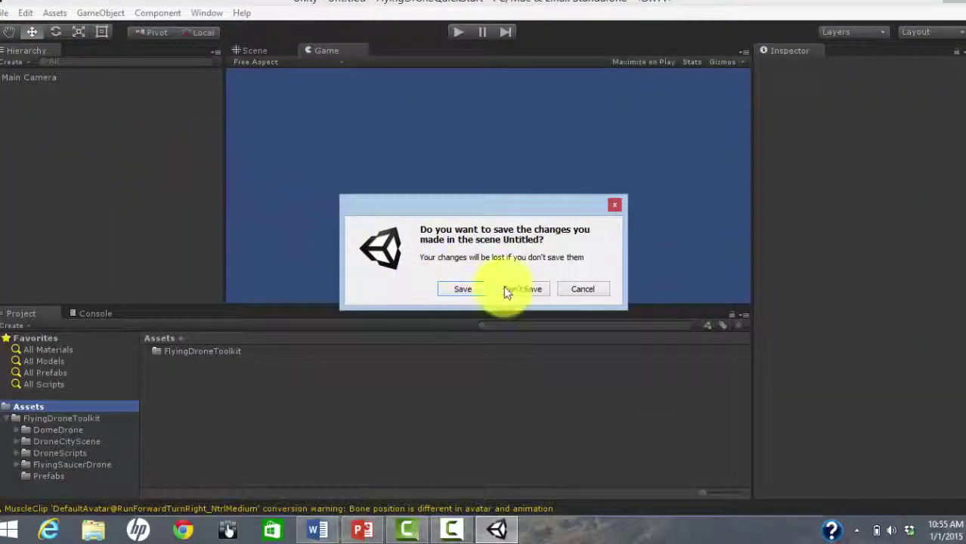
click(507, 288)
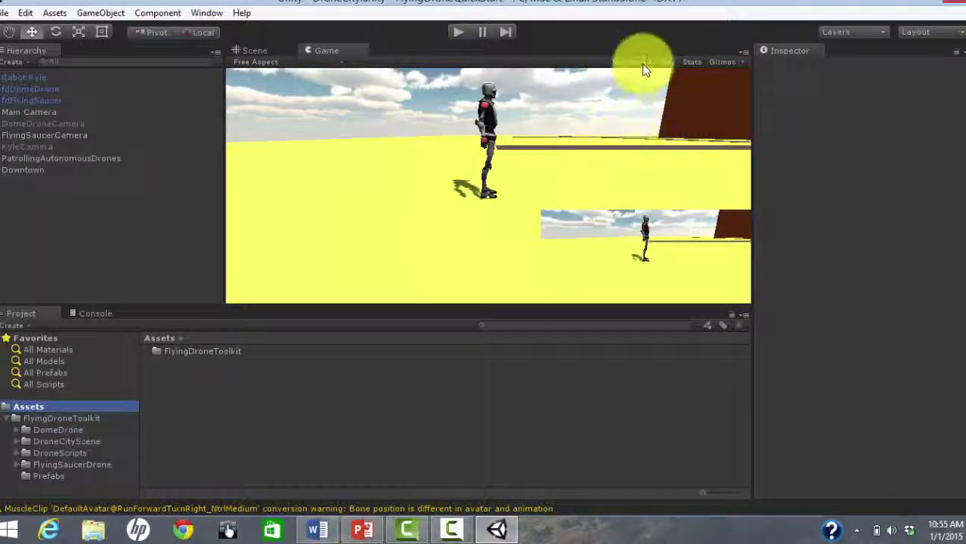
- Enter Play mode to run the DroneCity scene
click(456, 34)
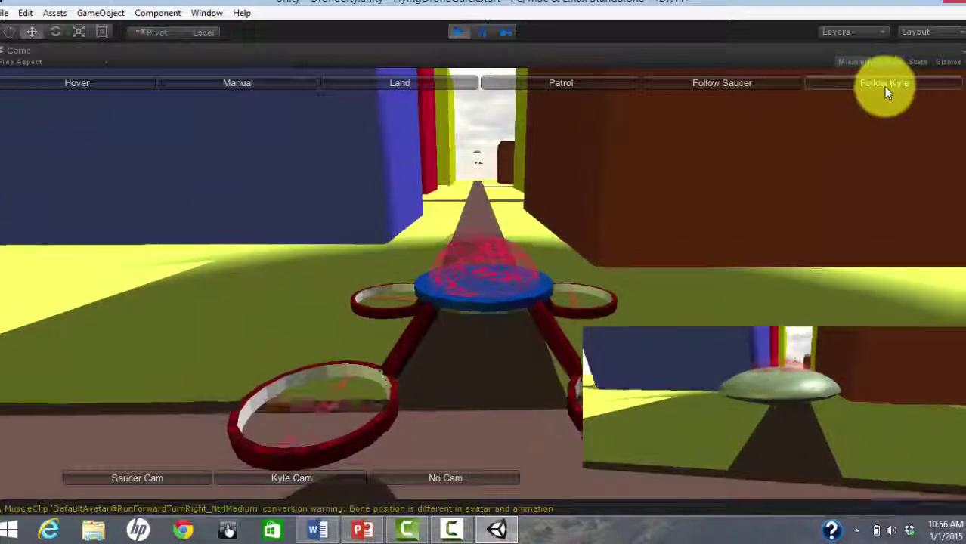
- Make the drone follow Kyle with Kyle Cam in the inset, then switch it to patrol
click(868, 85)
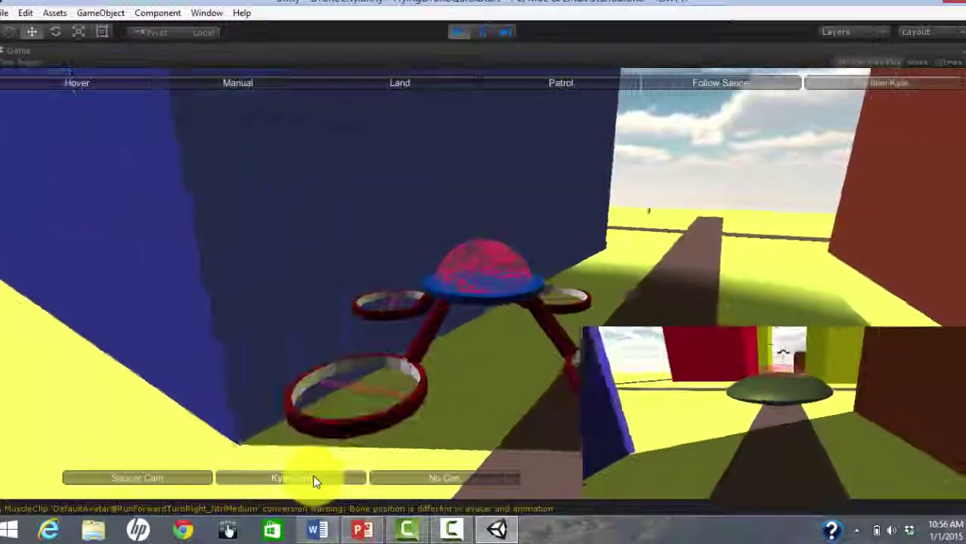
click(313, 478)
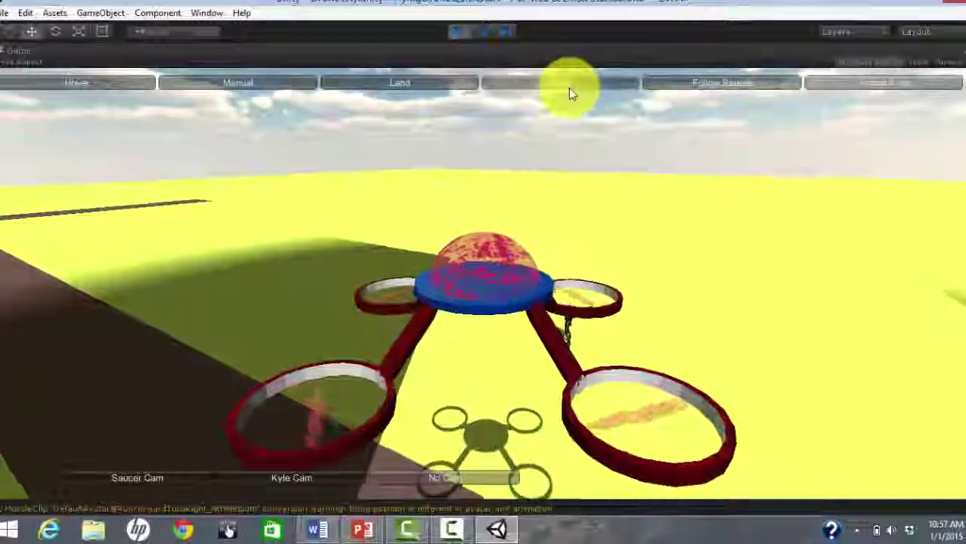
click(567, 83)
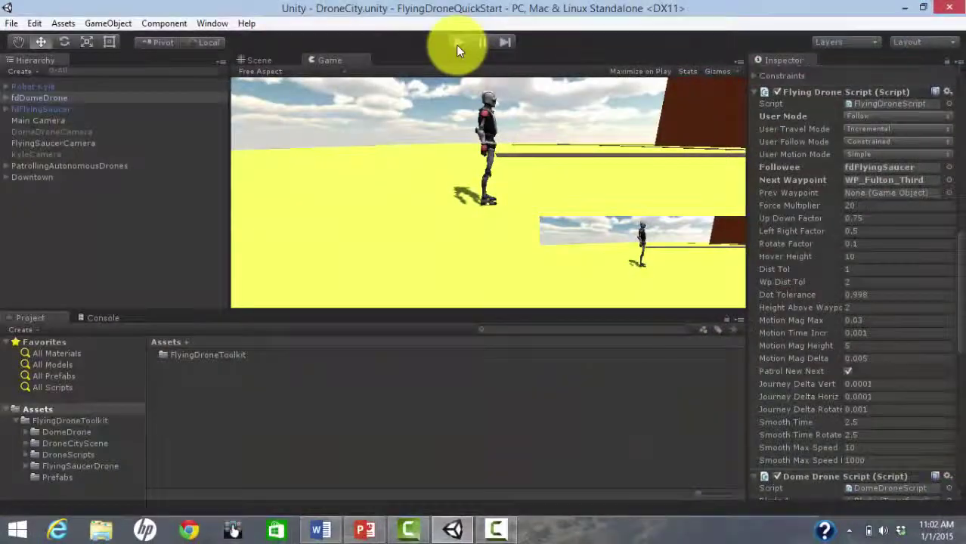
- Replay the scene and cycle the dome drone's User Mode through Land, Hover and Patrol
click(456, 45)
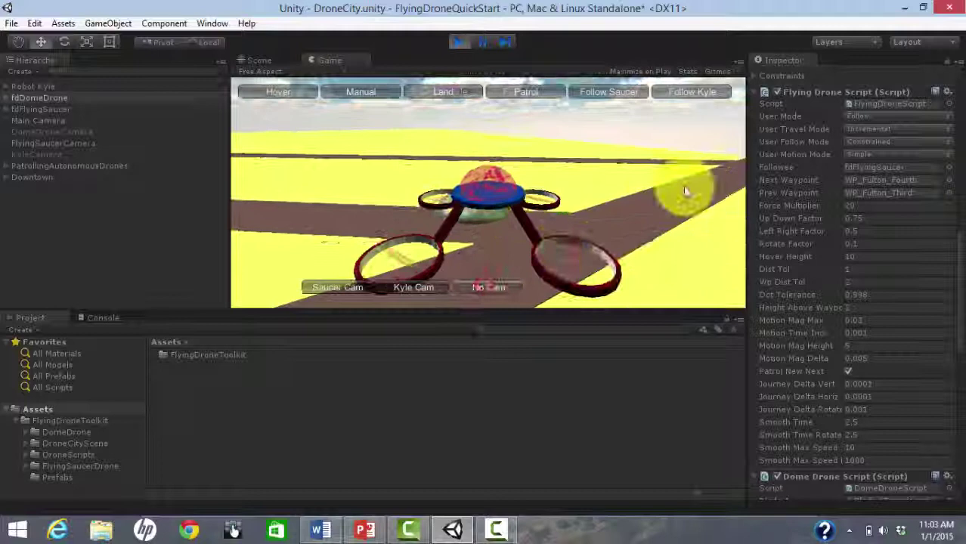
click(942, 117)
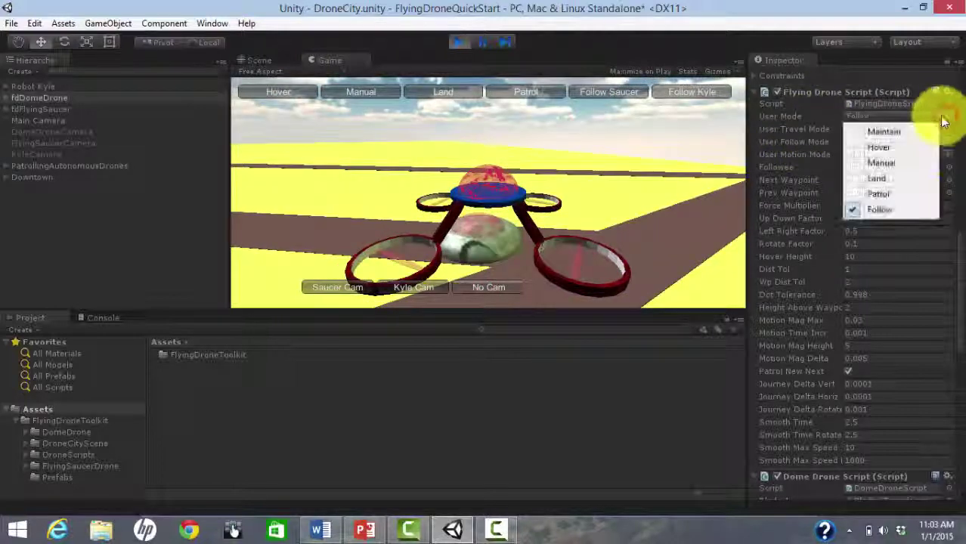
click(898, 179)
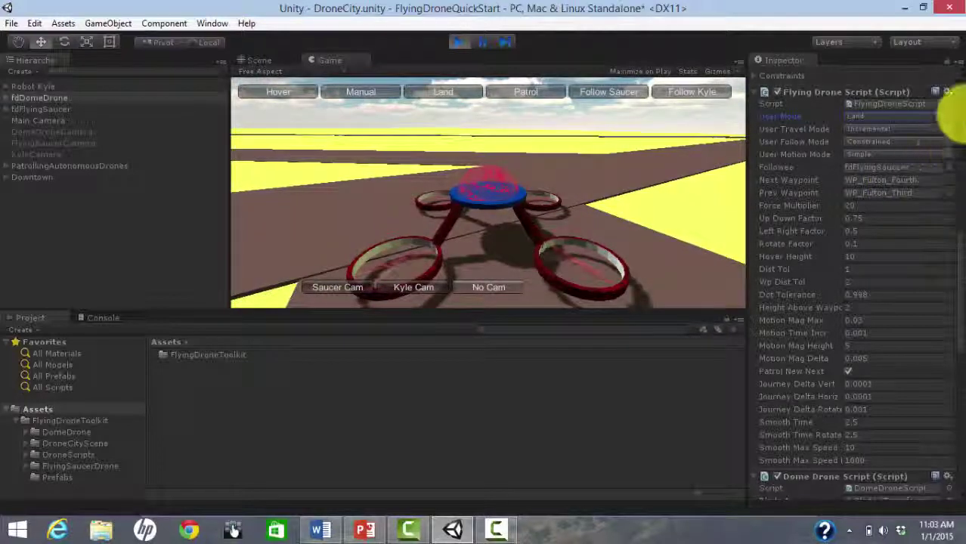
click(949, 118)
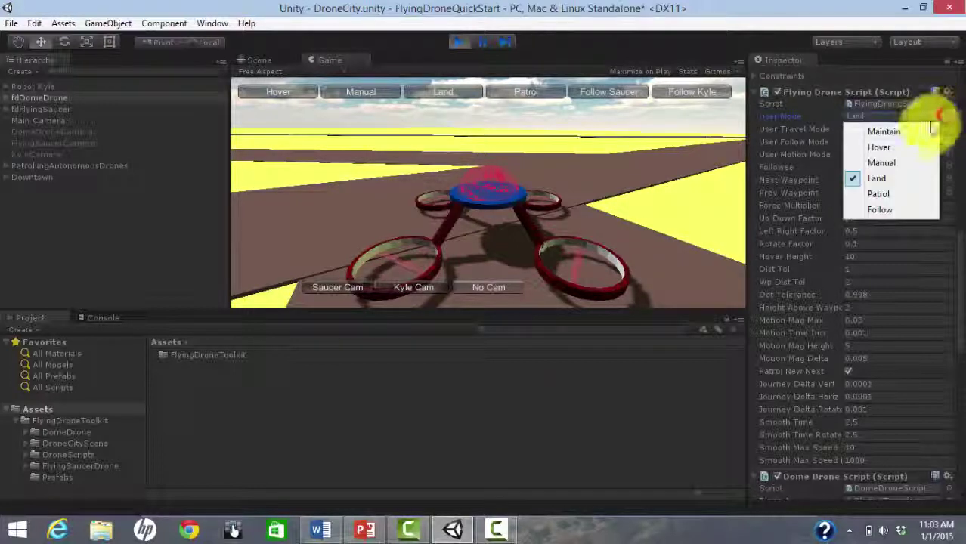
click(926, 147)
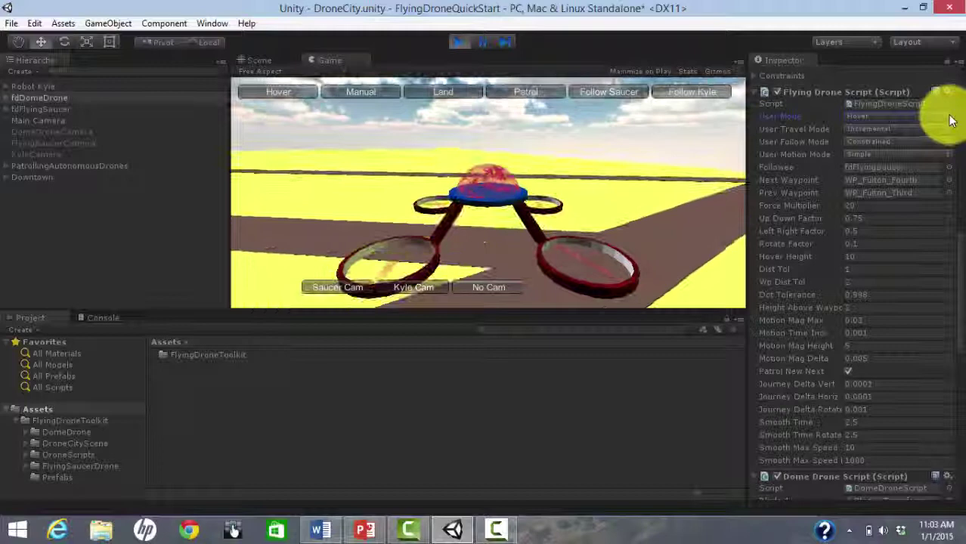
click(949, 118)
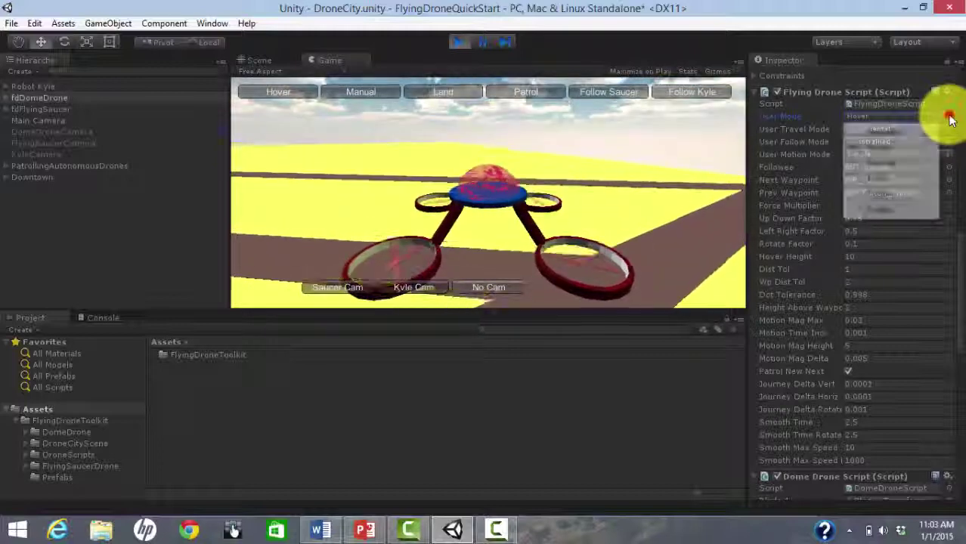
click(906, 196)
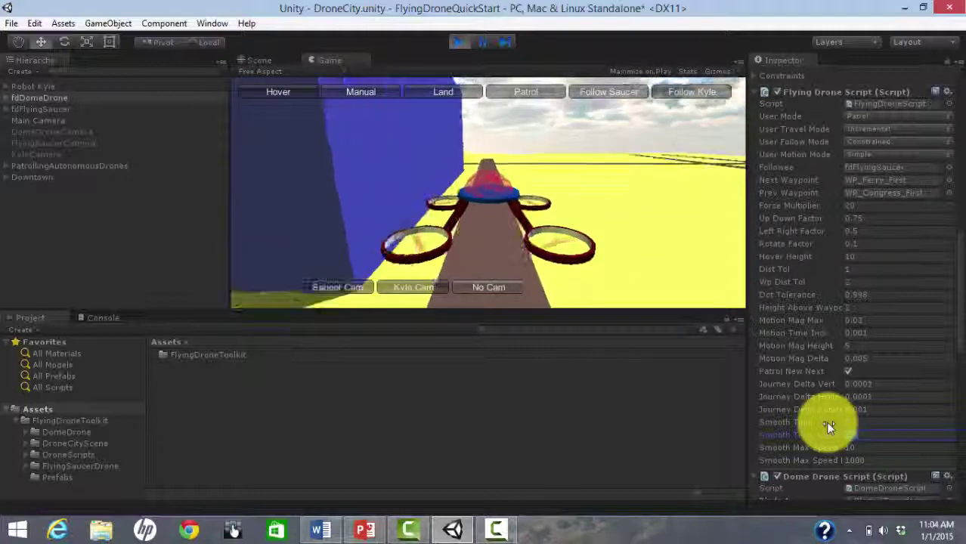
click(897, 422)
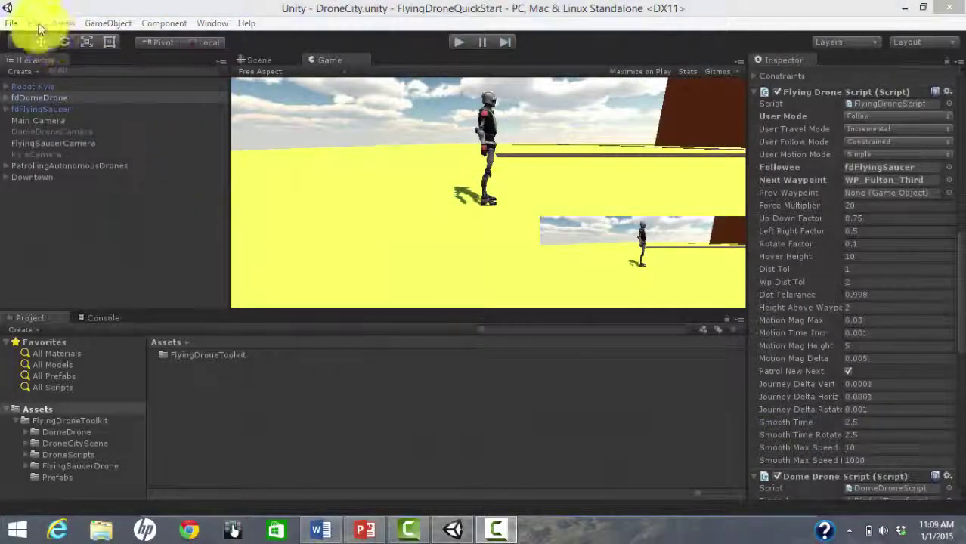
- In Project Settings > Input, increase the Axes size to 22
click(35, 23)
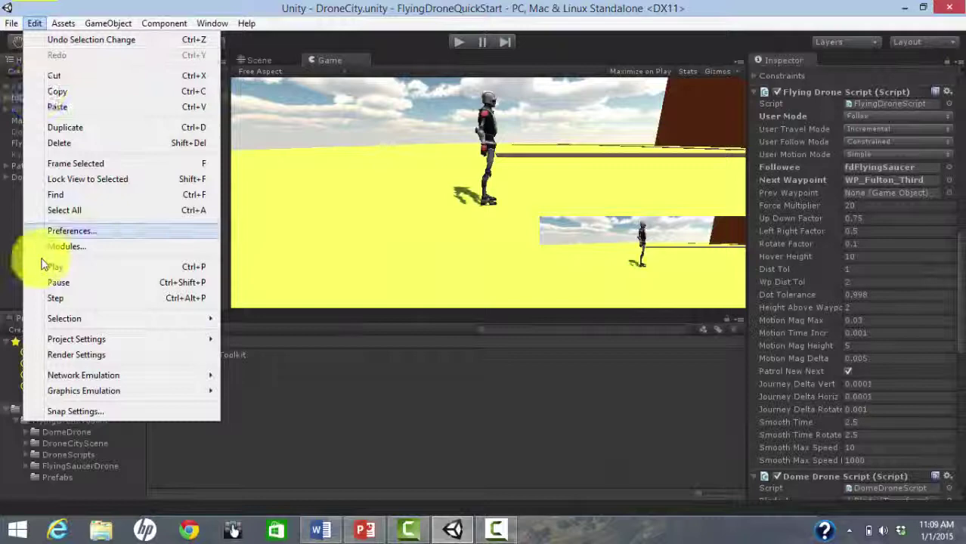
click(65, 338)
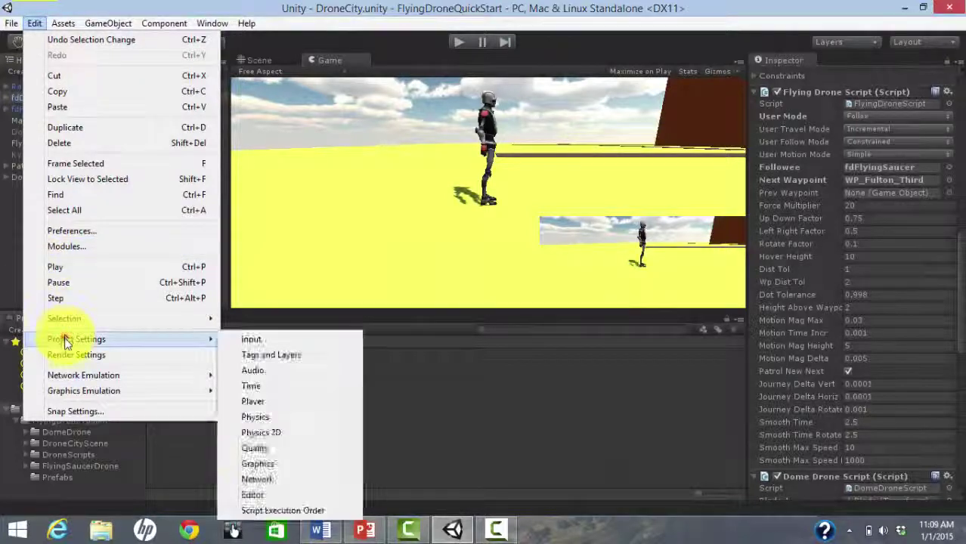
click(279, 339)
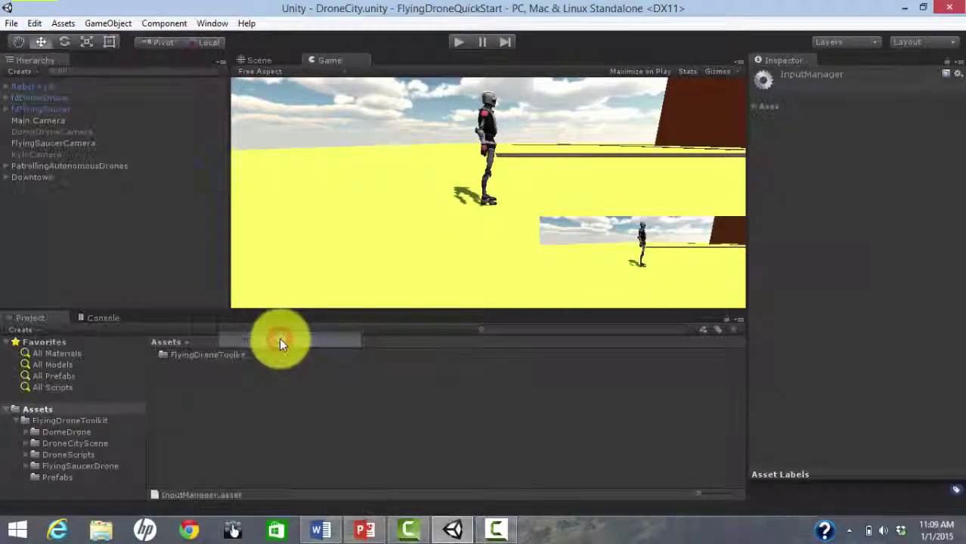
click(753, 105)
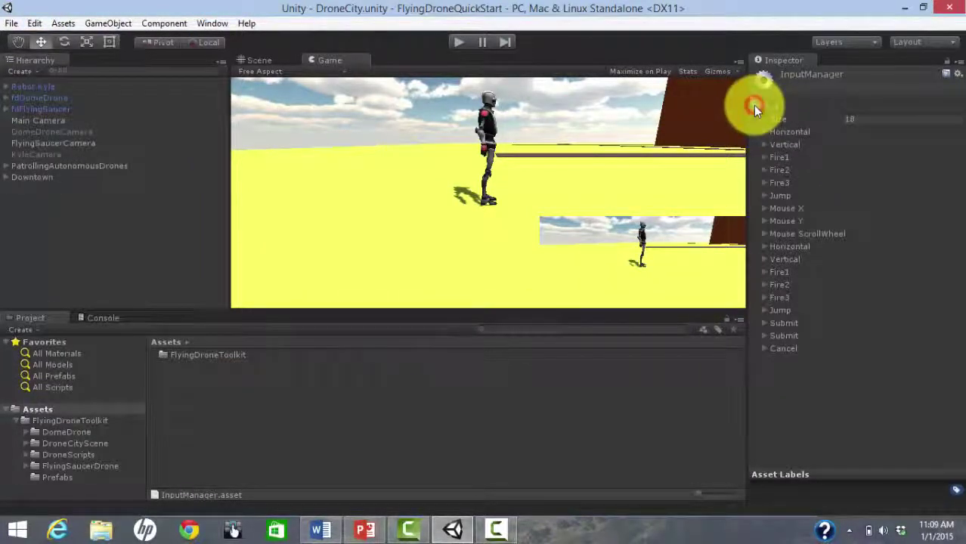
click(854, 121)
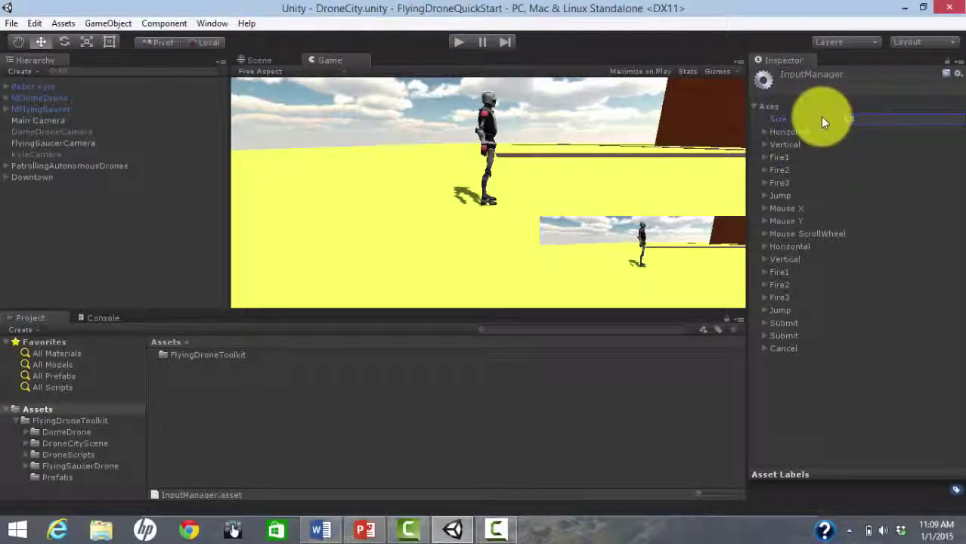
text(22)
key(Return)
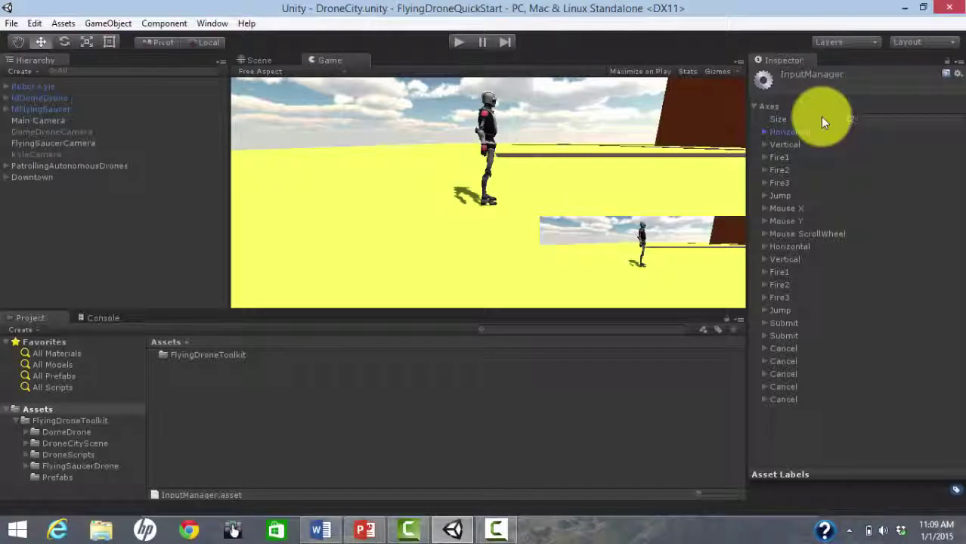
- Rename a new Cancel axis to DroneRotate with keys a/d, gravity 3, sensitivity 3 and Snap on
click(786, 361)
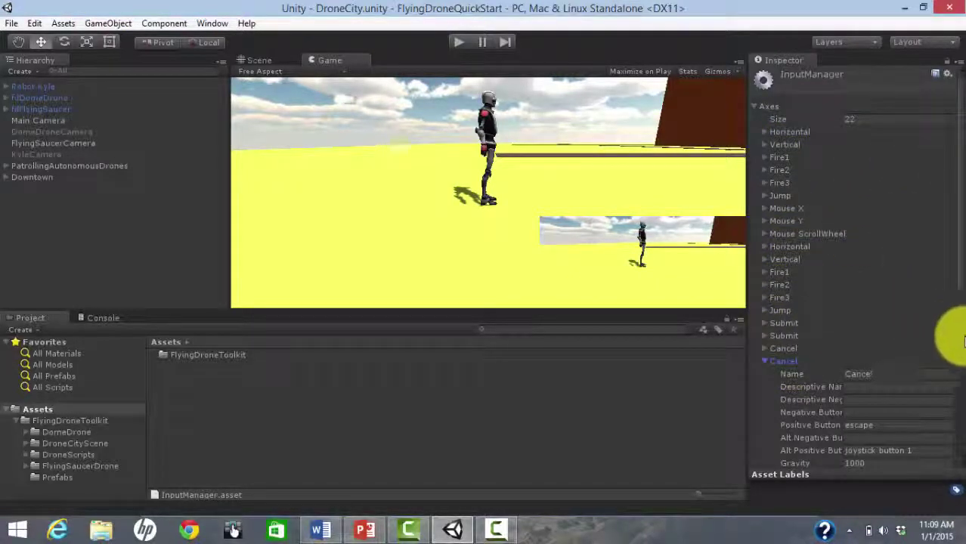
drag(951, 344, 950, 445)
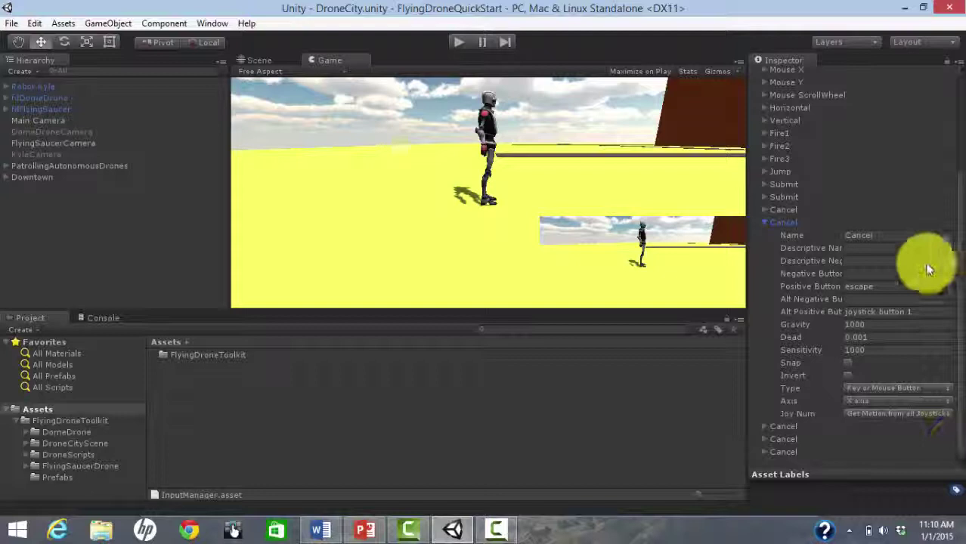
click(908, 235)
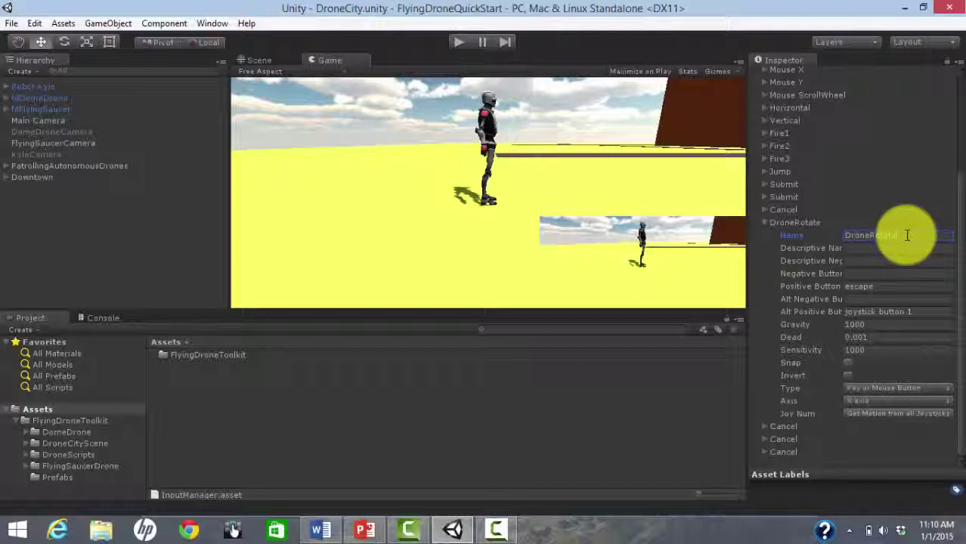
text(DroneRotate)
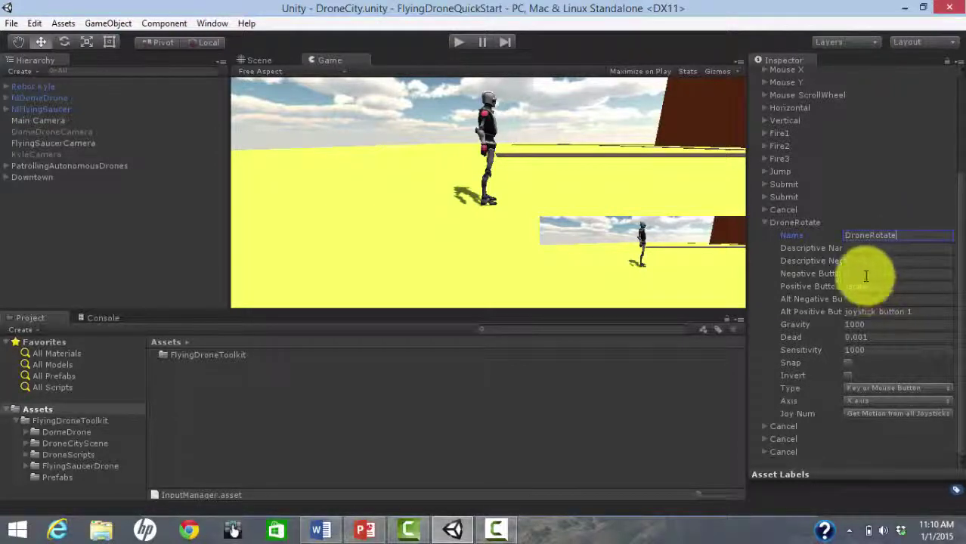
click(862, 274)
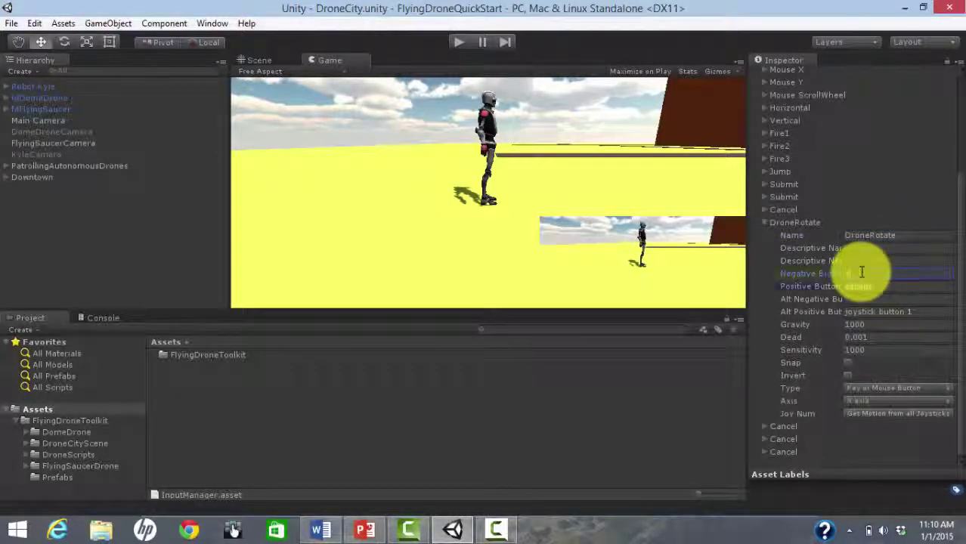
text(d)
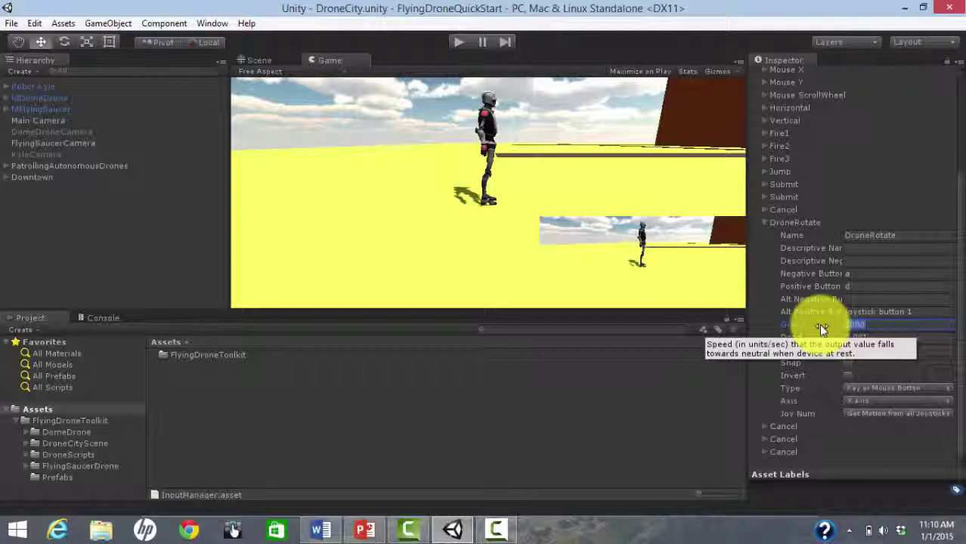
text(3)
click(925, 337)
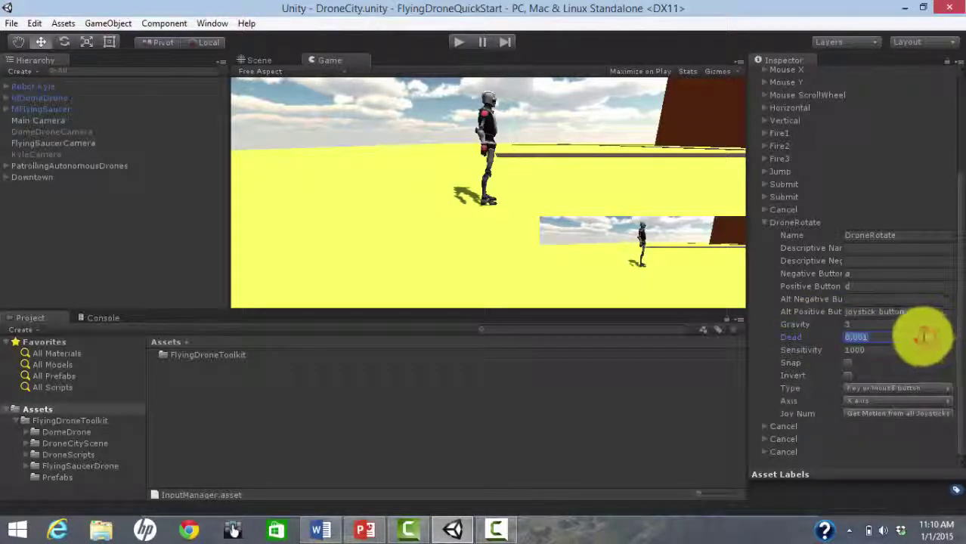
click(895, 351)
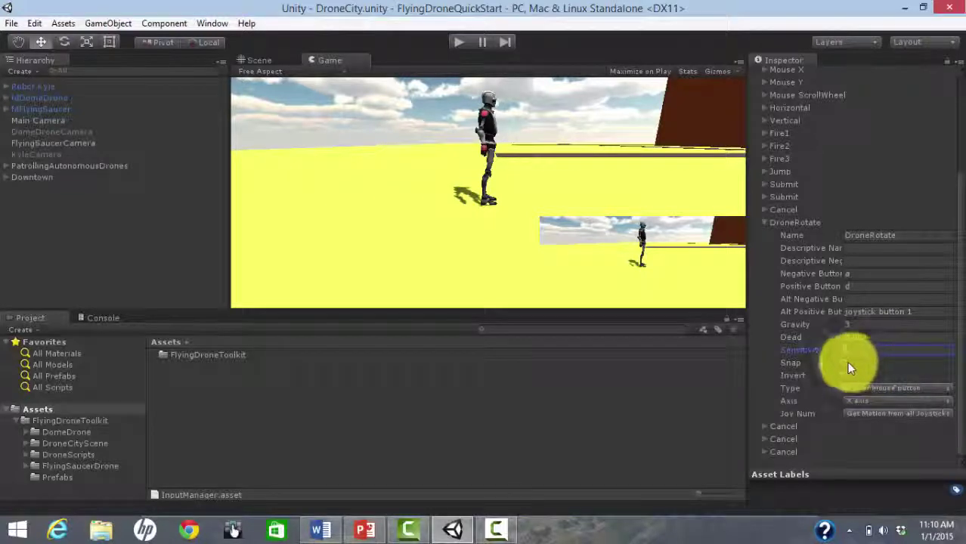
click(844, 361)
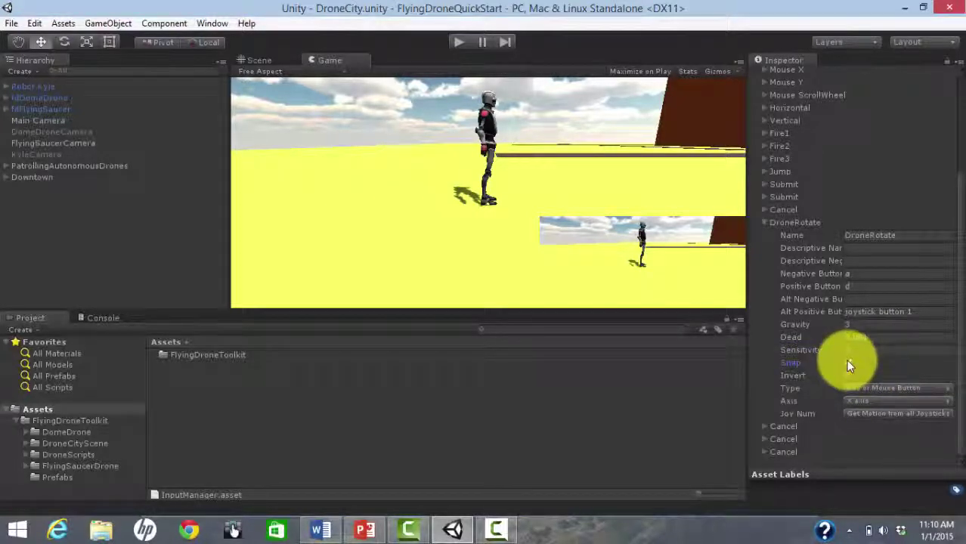
click(763, 427)
scroll(958, 387, down, 2)
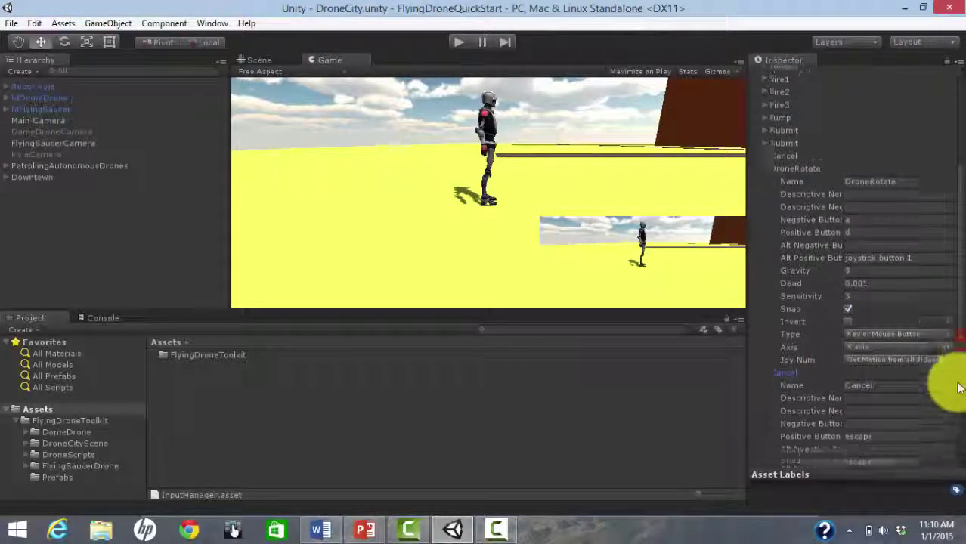
scroll(959, 387, down, 3)
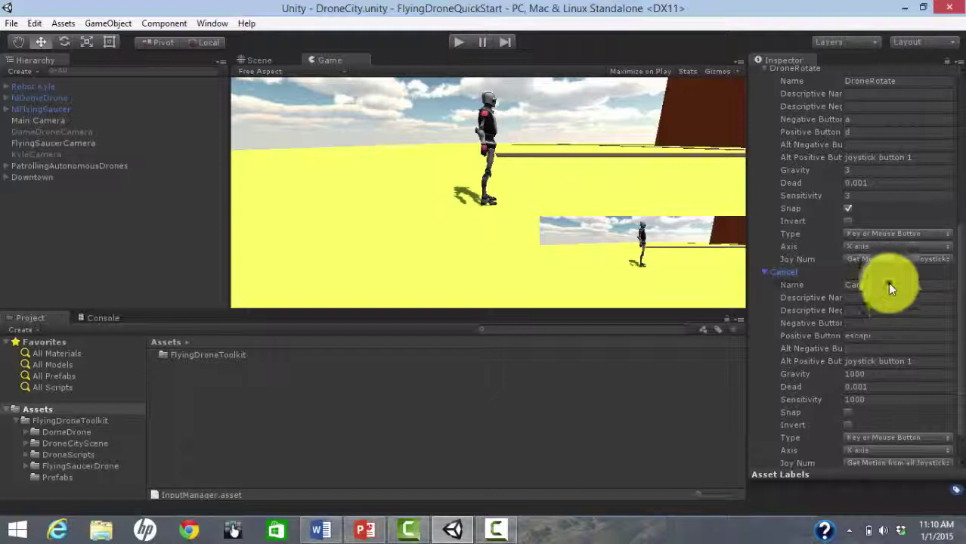
- Rename the next axis DroneForwardBack with positive key w and gravity 3
double_click(888, 285)
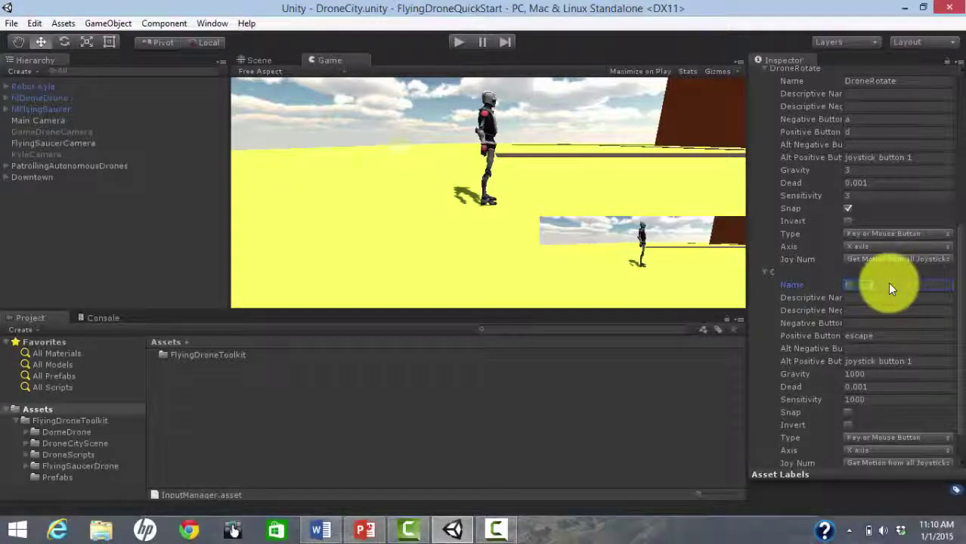
text(DroneFor)
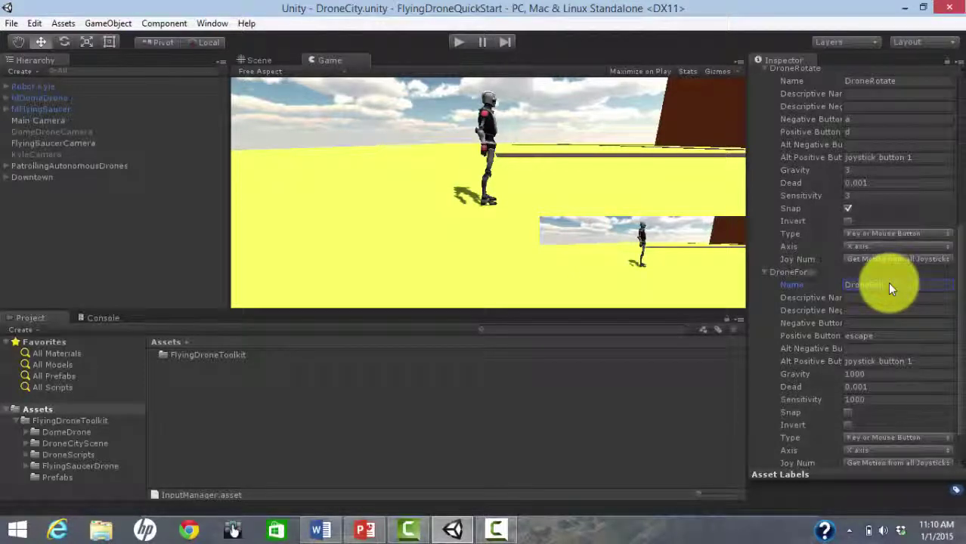
text(wardBack)
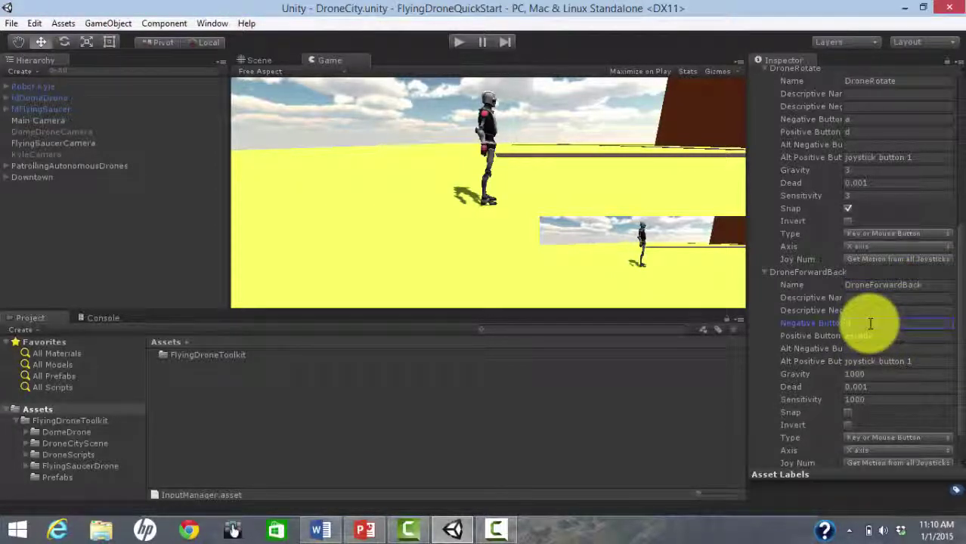
text(w)
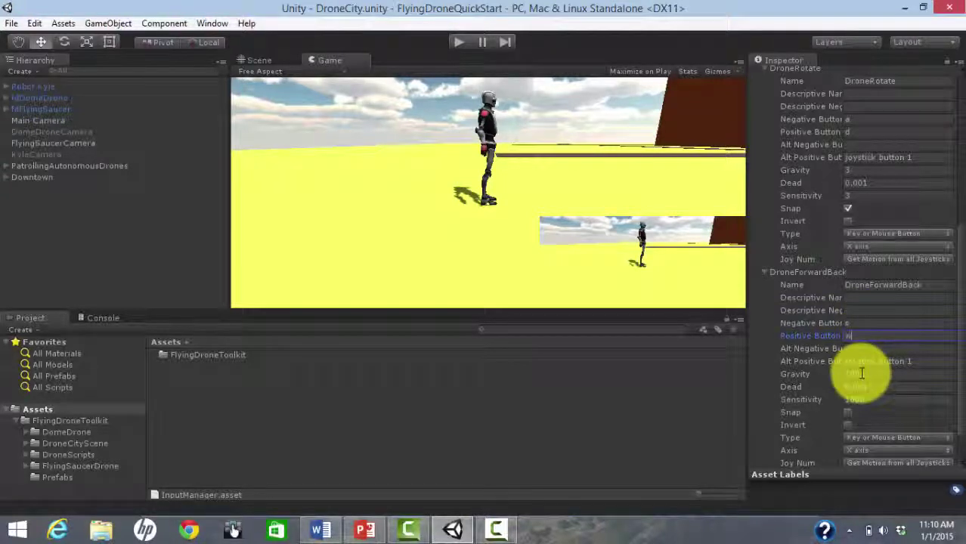
click(930, 362)
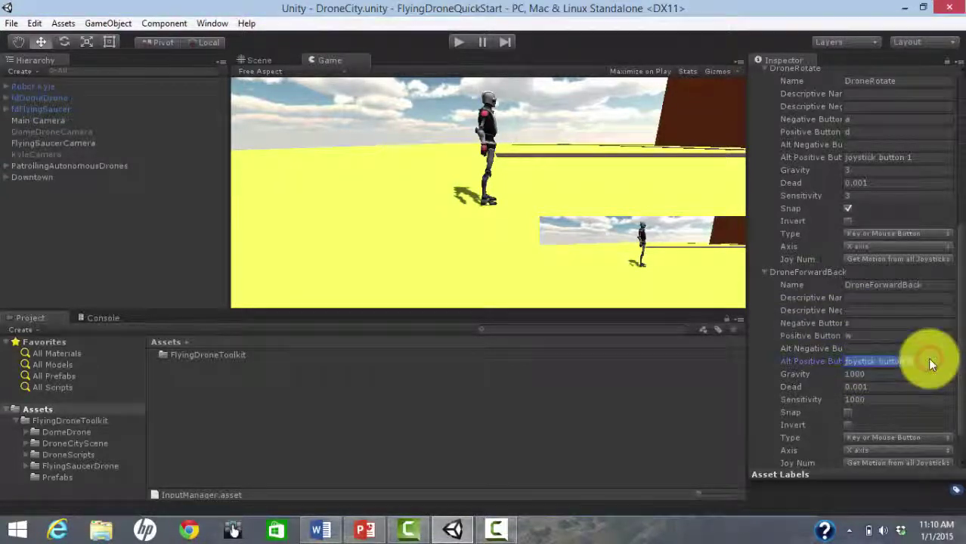
click(896, 374)
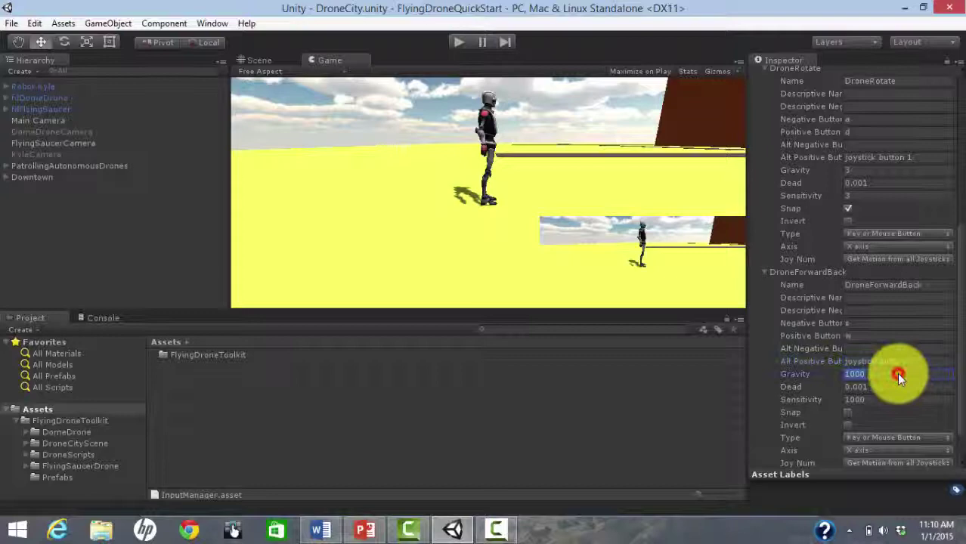
text(3)
click(886, 401)
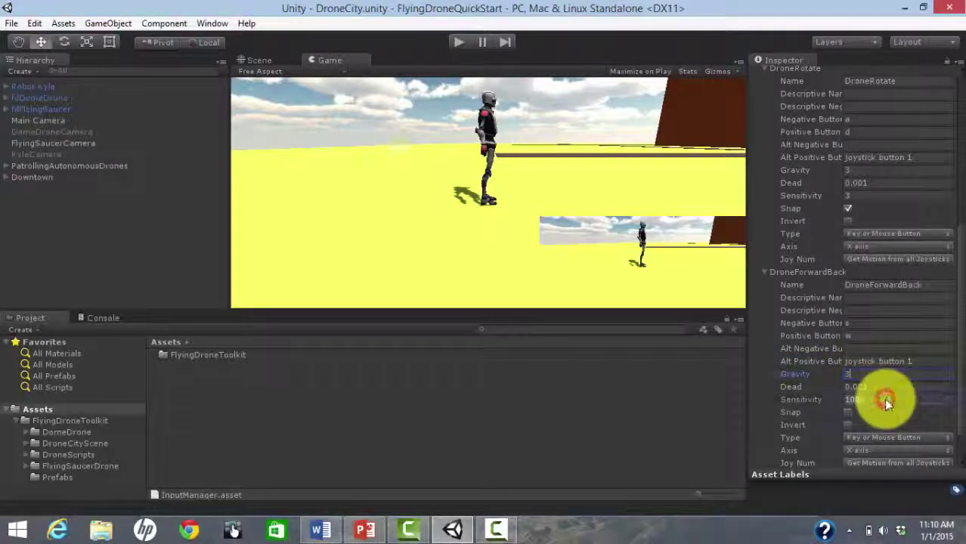
- Turn on Snap for DroneForwardBack and set its Axis to Y axis
click(846, 413)
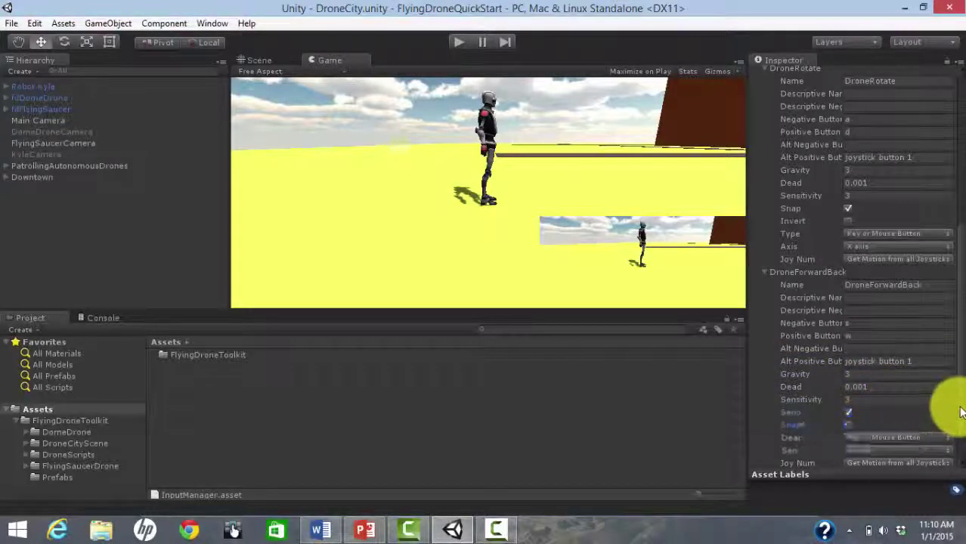
scroll(950, 427, down, 1)
click(948, 413)
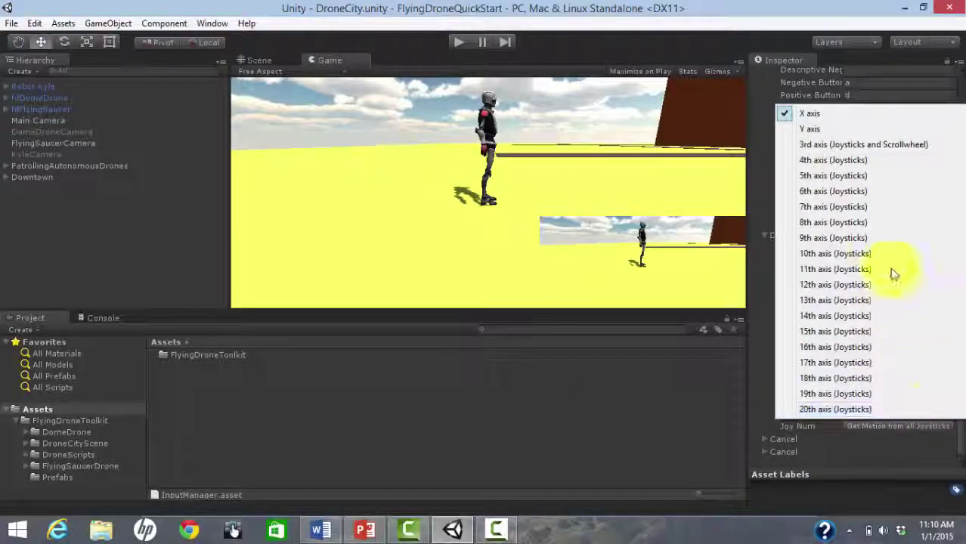
click(831, 130)
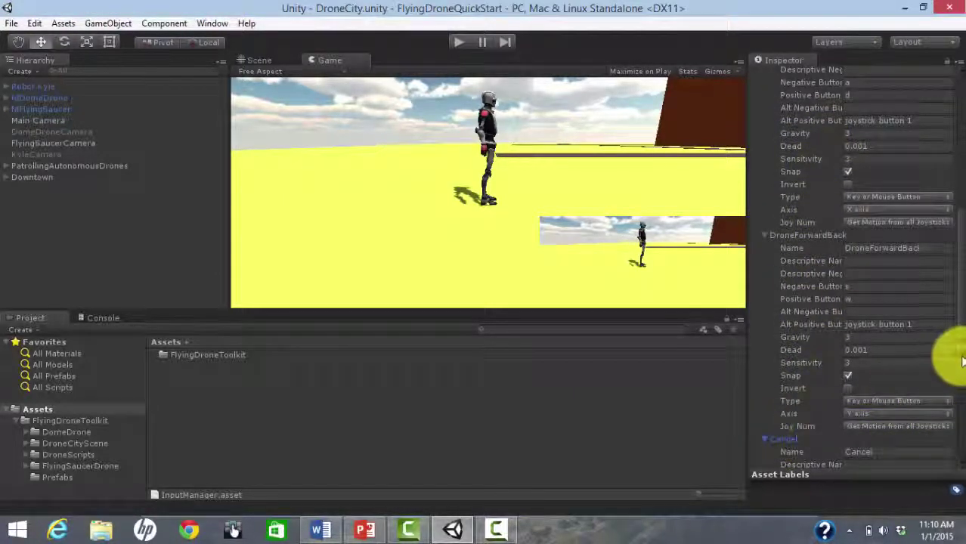
scroll(962, 360, down, 5)
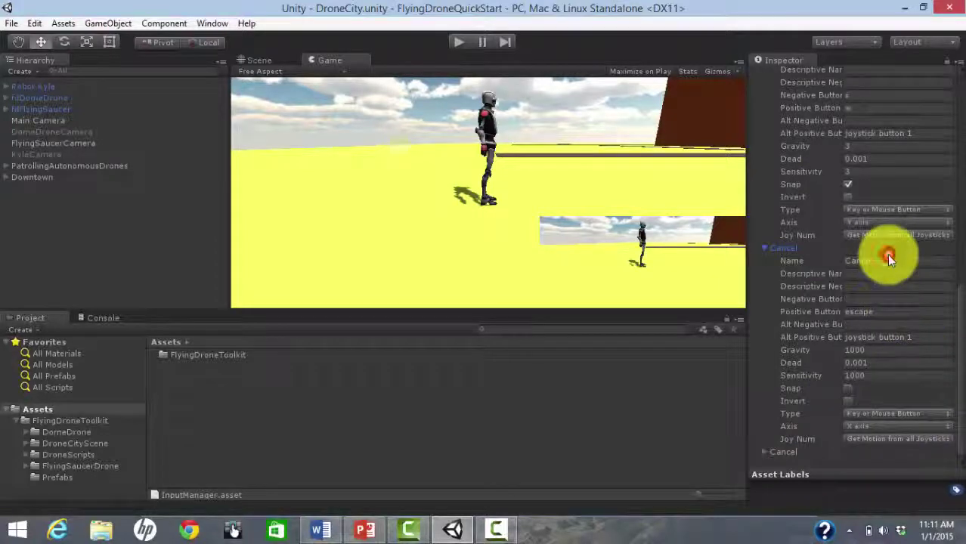
- Rename the copied Cancel axis to DroneUpDown and enter its f/r key bindings
click(884, 259)
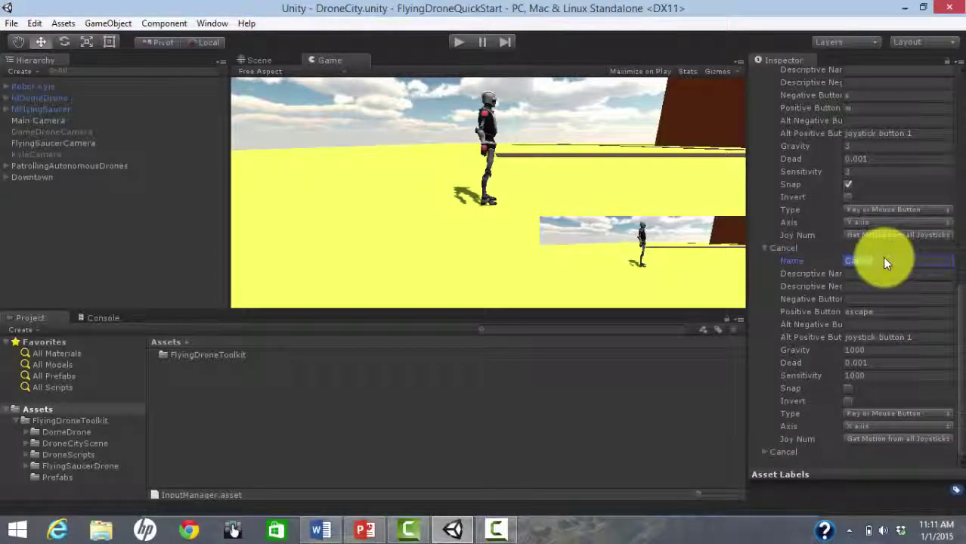
text(DroneUpDown)
click(849, 300)
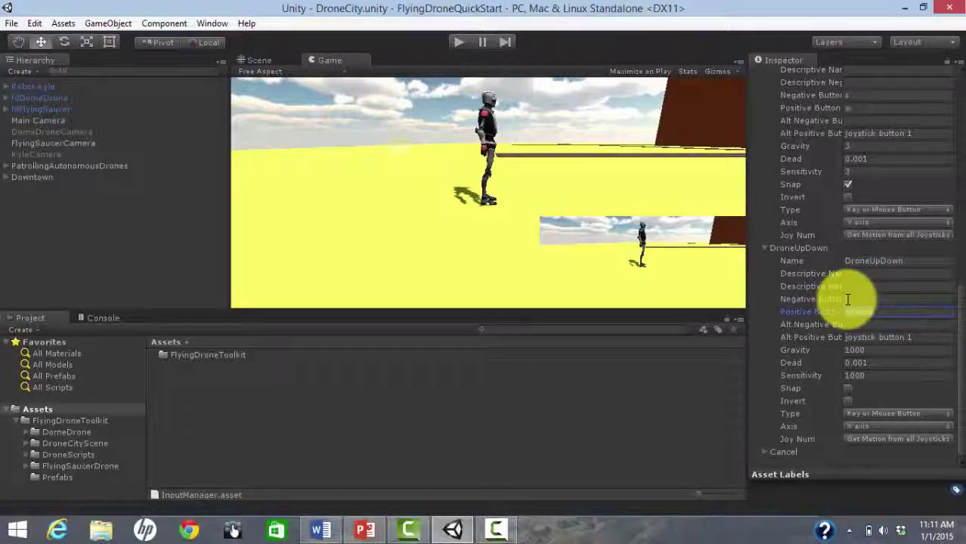
text(roneRightLeft)
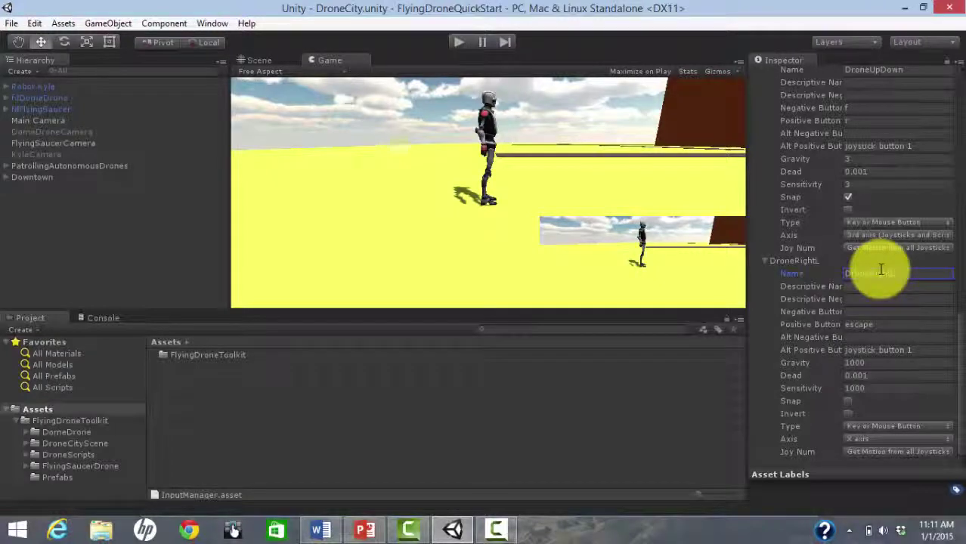
- Finish naming DroneRightLeft and set q as negative and e as positive key
click(941, 273)
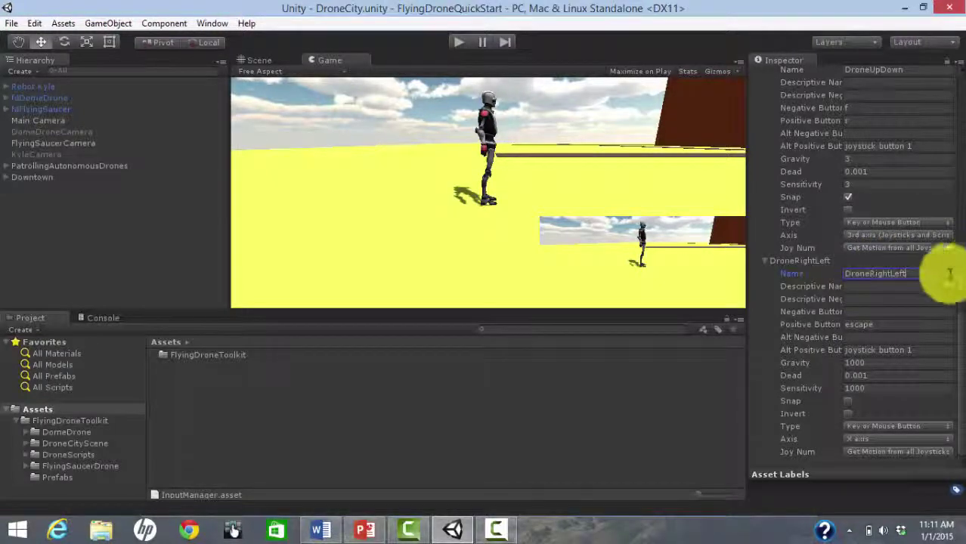
text(q)
click(873, 325)
text(e)
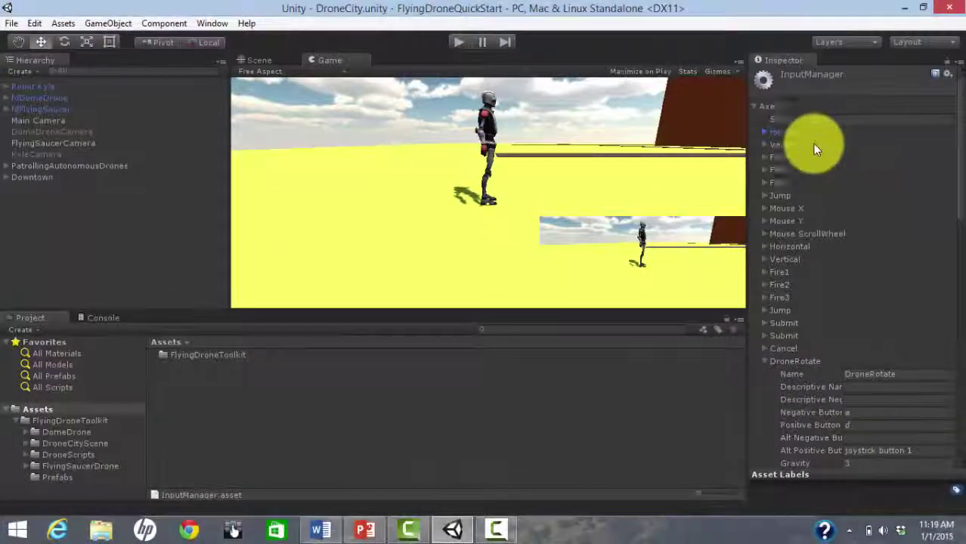
- Clear the alternate keys from the Horizontal and Vertical input axes
click(764, 131)
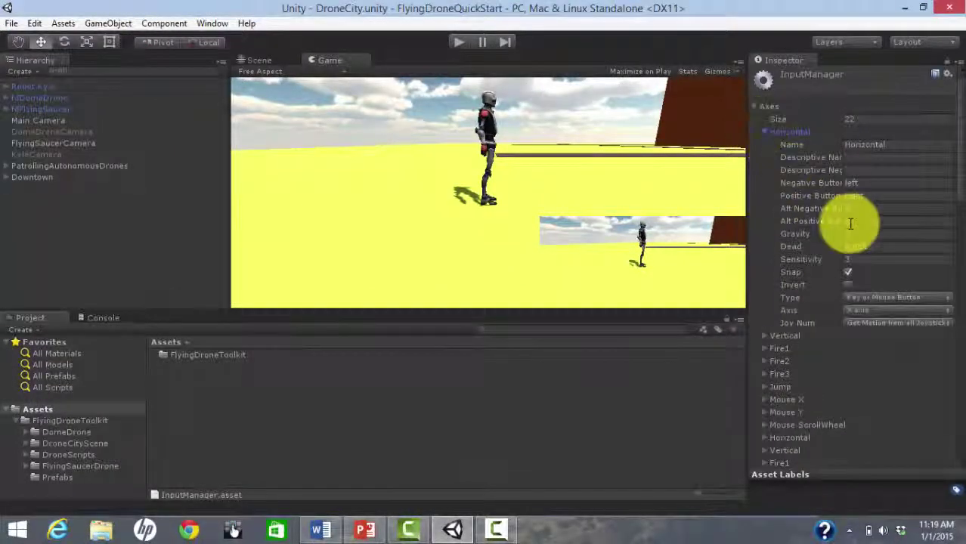
click(859, 209)
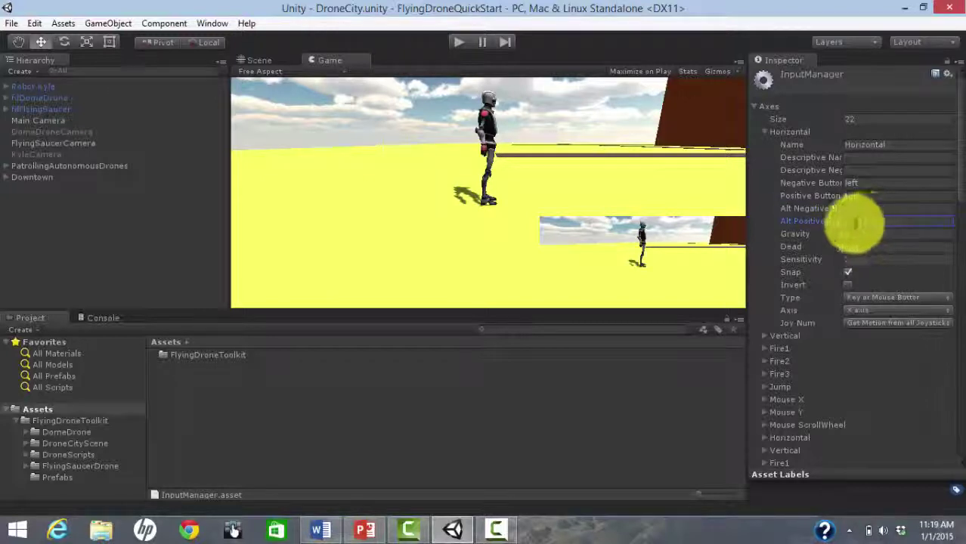
click(760, 335)
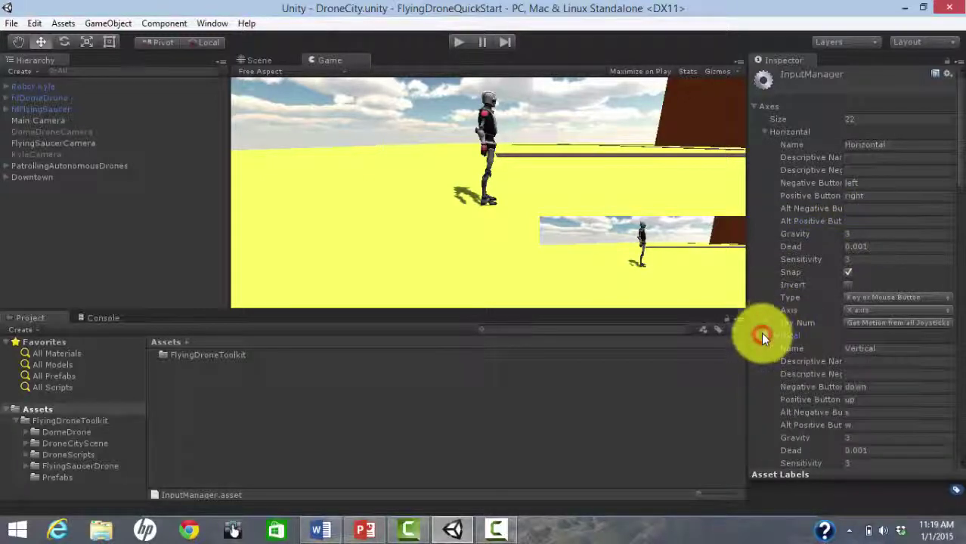
click(861, 412)
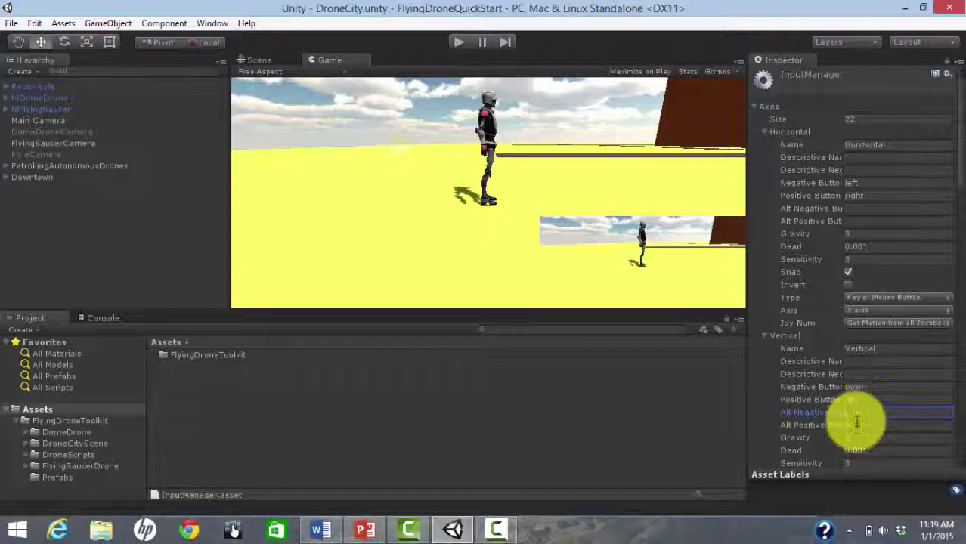
click(858, 424)
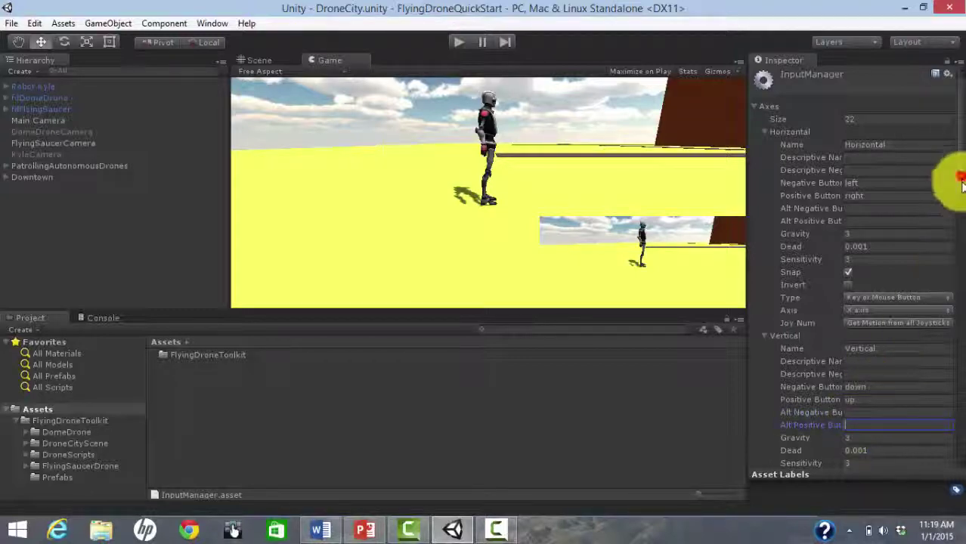
- Check the joystick Horizontal axis, enable Maximize on Play, and play the DroneCity scene
drag(962, 183, 944, 272)
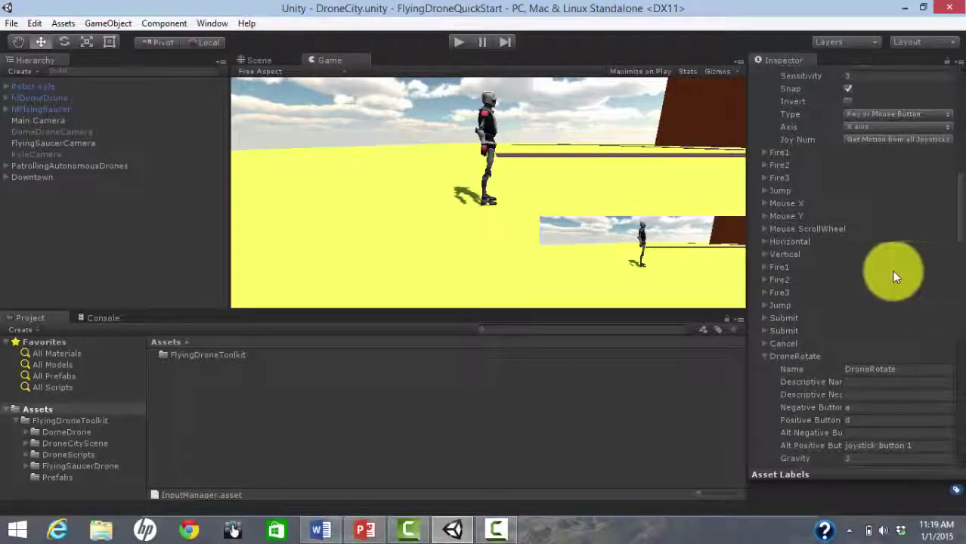
click(763, 242)
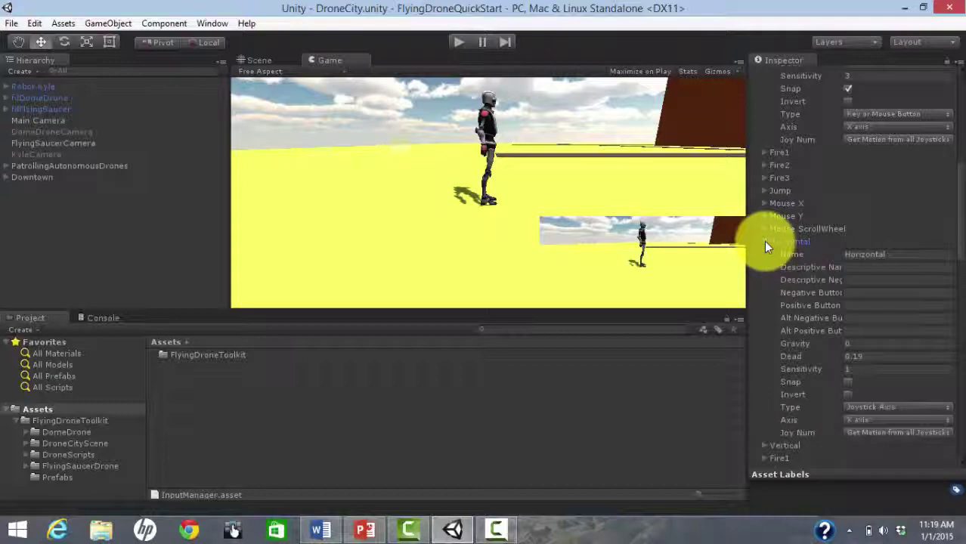
click(762, 241)
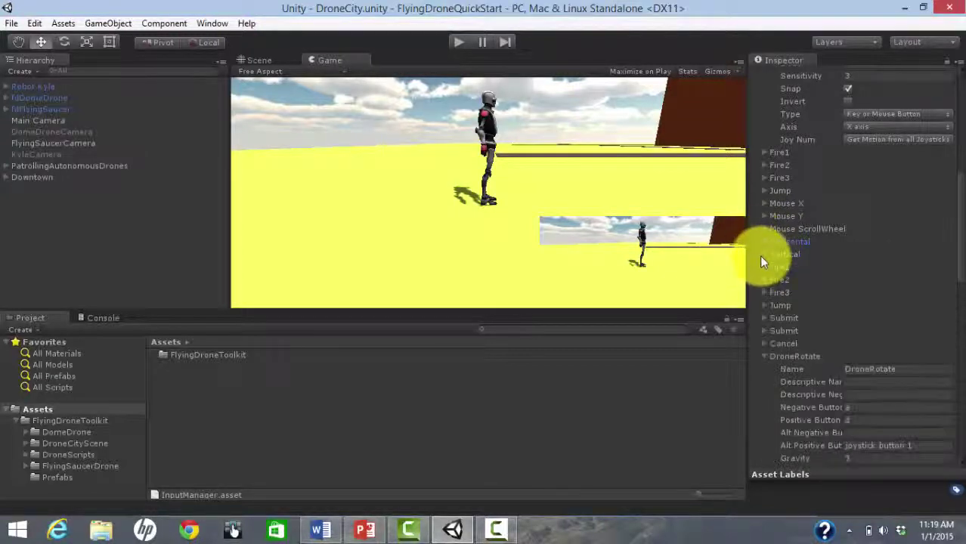
click(760, 255)
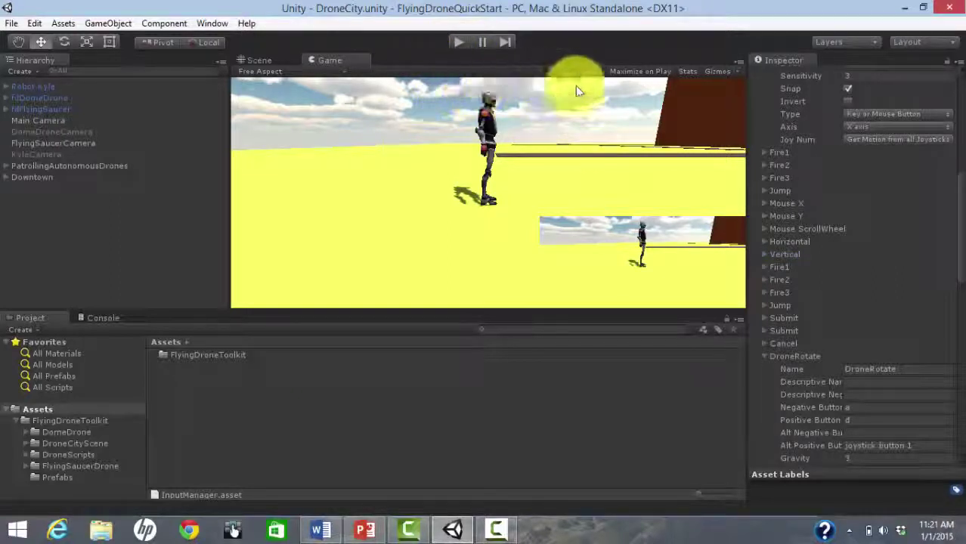
click(635, 72)
click(458, 43)
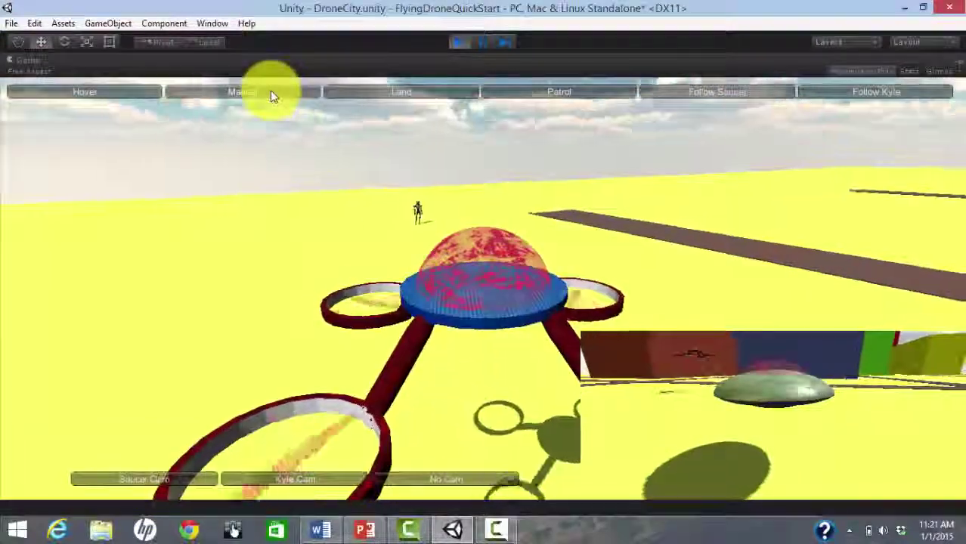
- Put the drone under Manual control and show Kyle's camera in the inset view
click(271, 94)
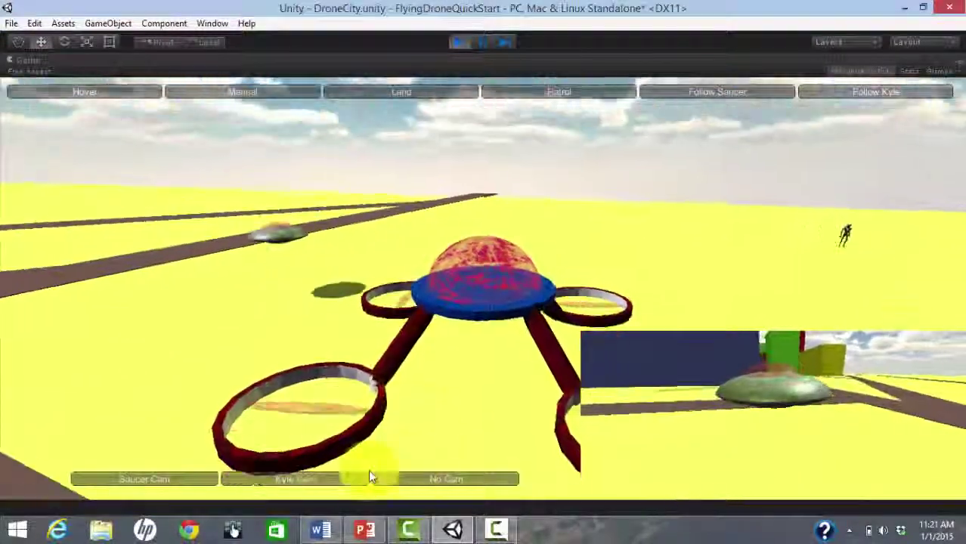
click(313, 482)
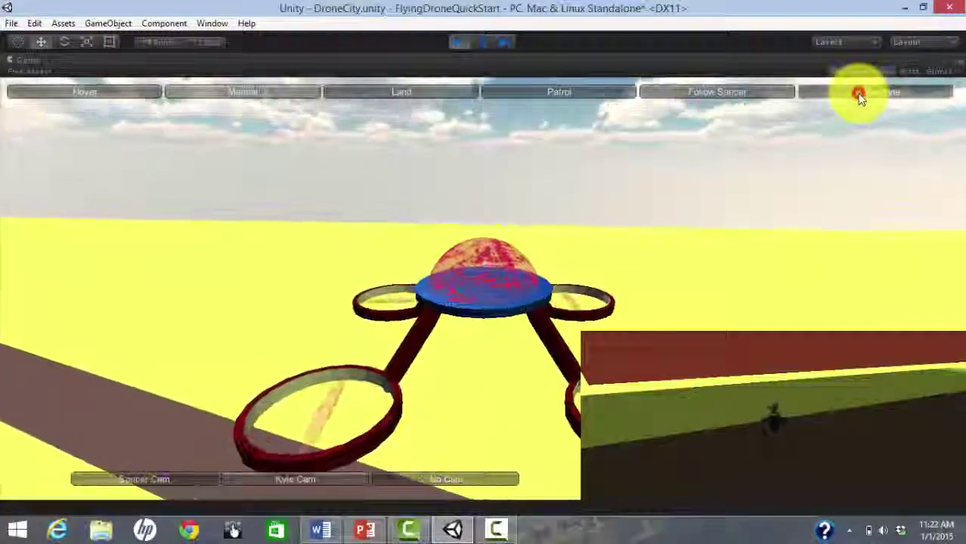
- Make the dome drone follow Robot Kyle through the city
click(859, 93)
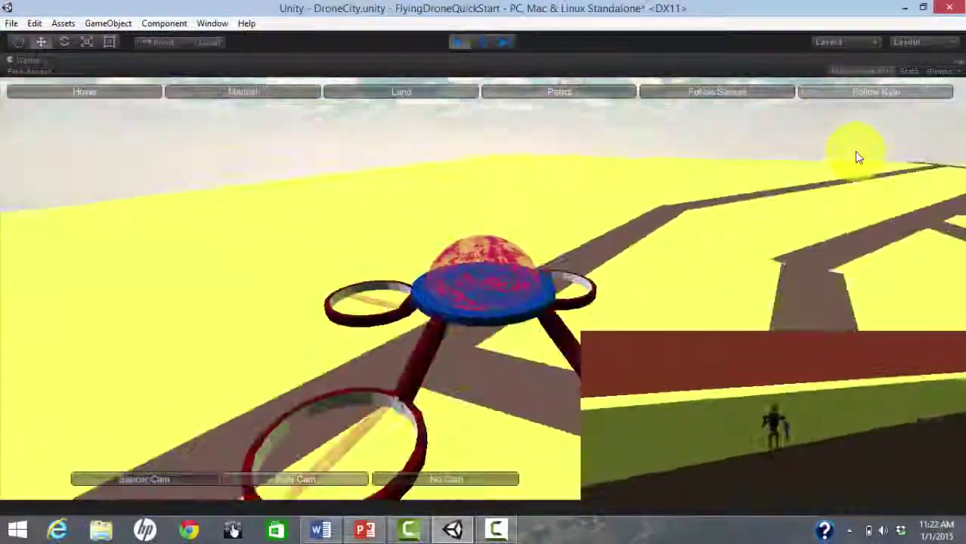